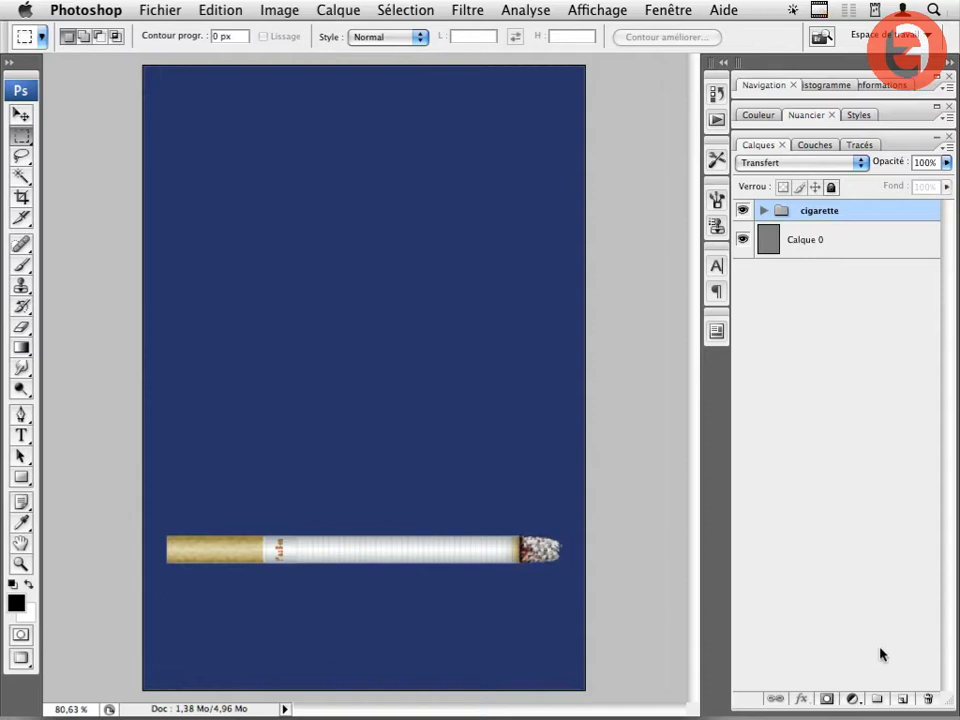
Create a new layer above the cigarette group and name it "fumée".
click(903, 705)
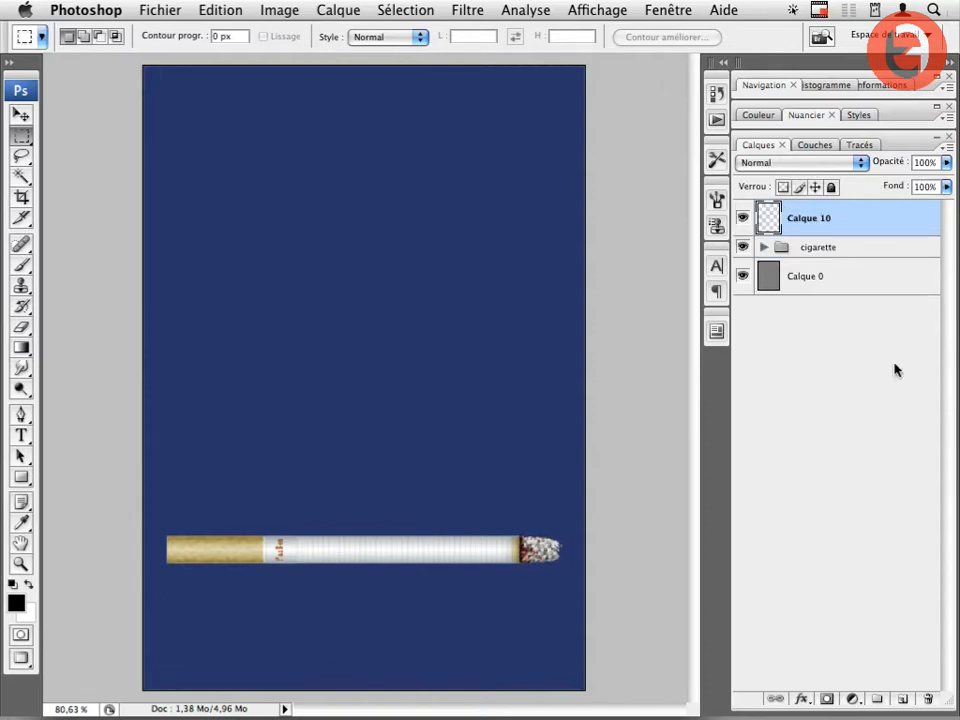
double_click(805, 220)
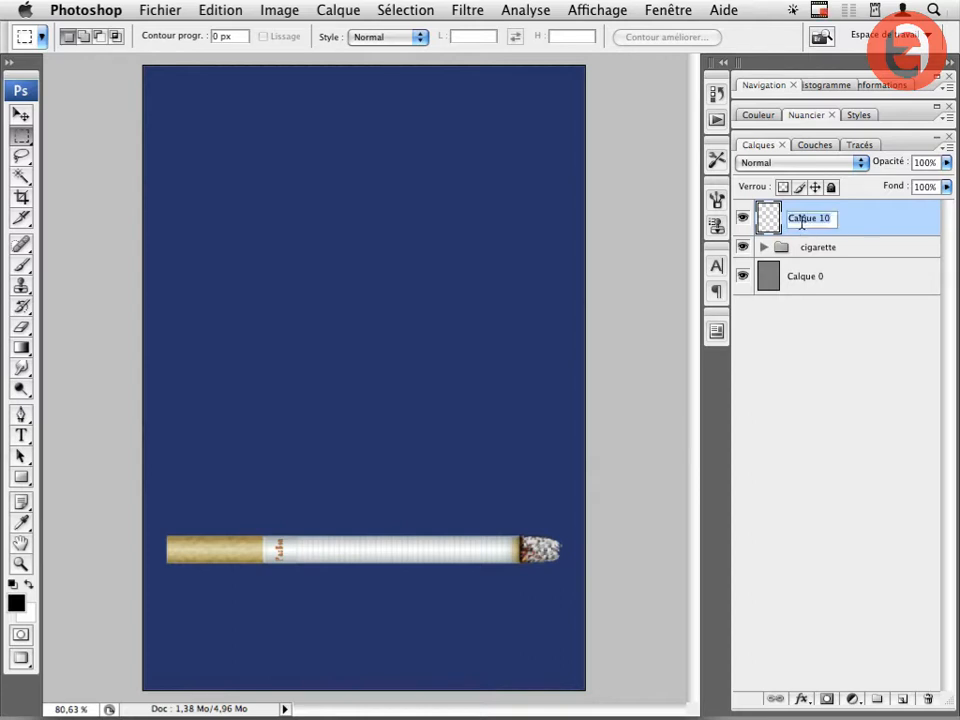
text(fumée)
key(Return)
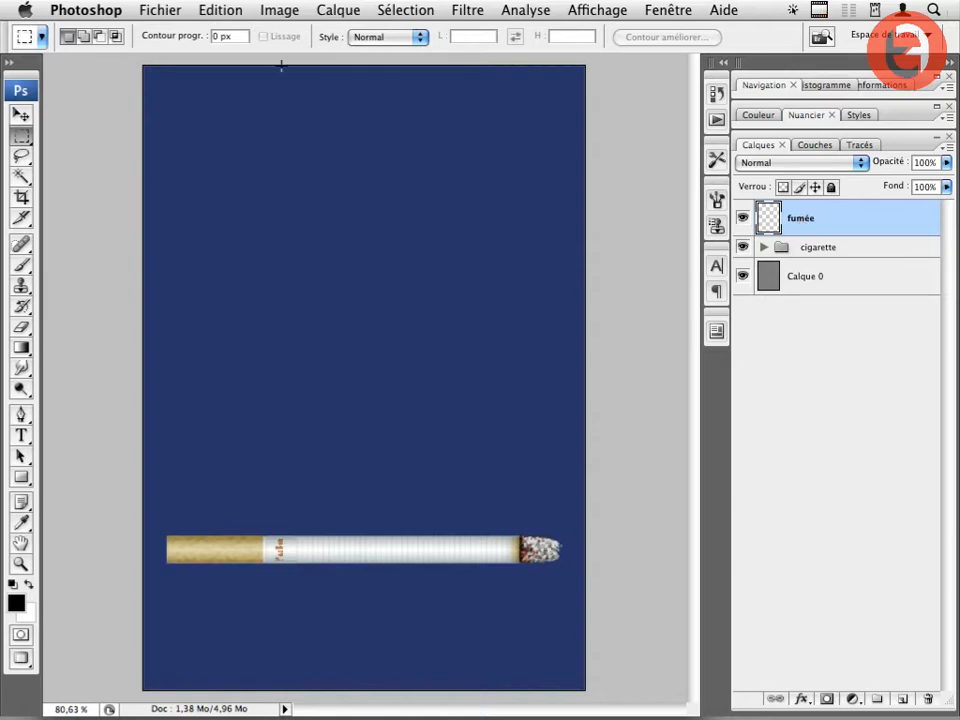
Select a full-height rectangular band through the middle of the canvas and fill it with 50% gris at 100% opacity.
drag(282, 60, 461, 702)
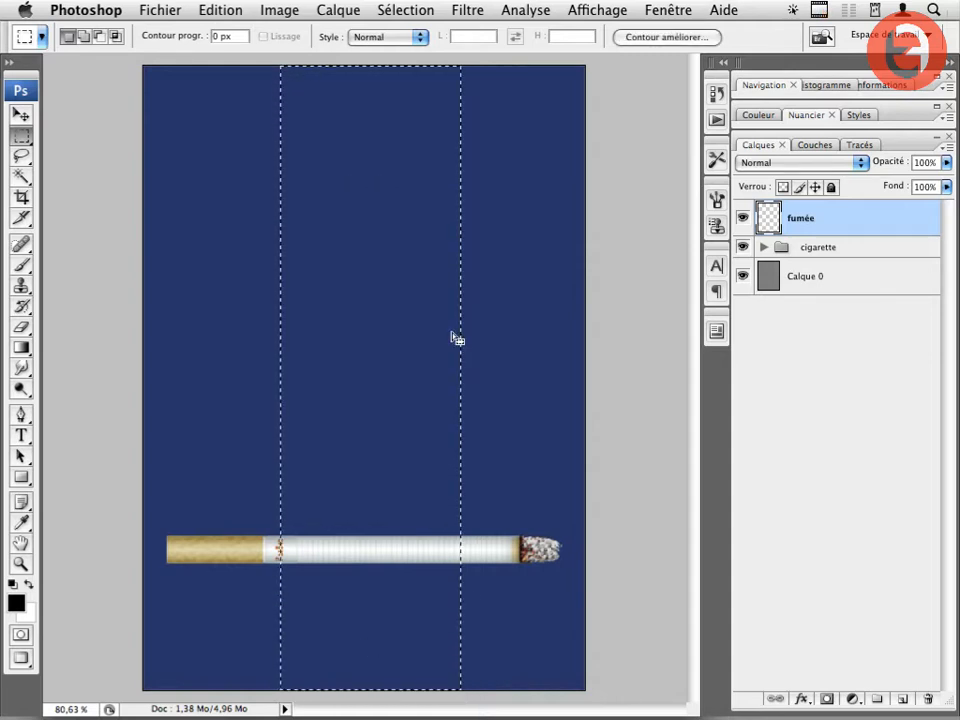
key(shift+F5)
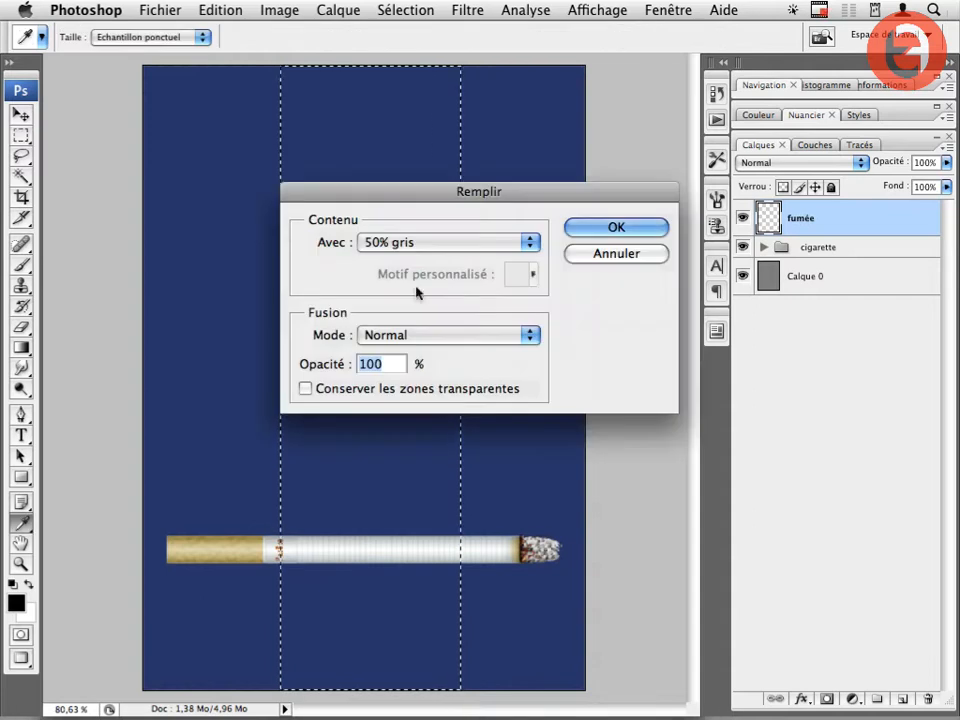
click(612, 229)
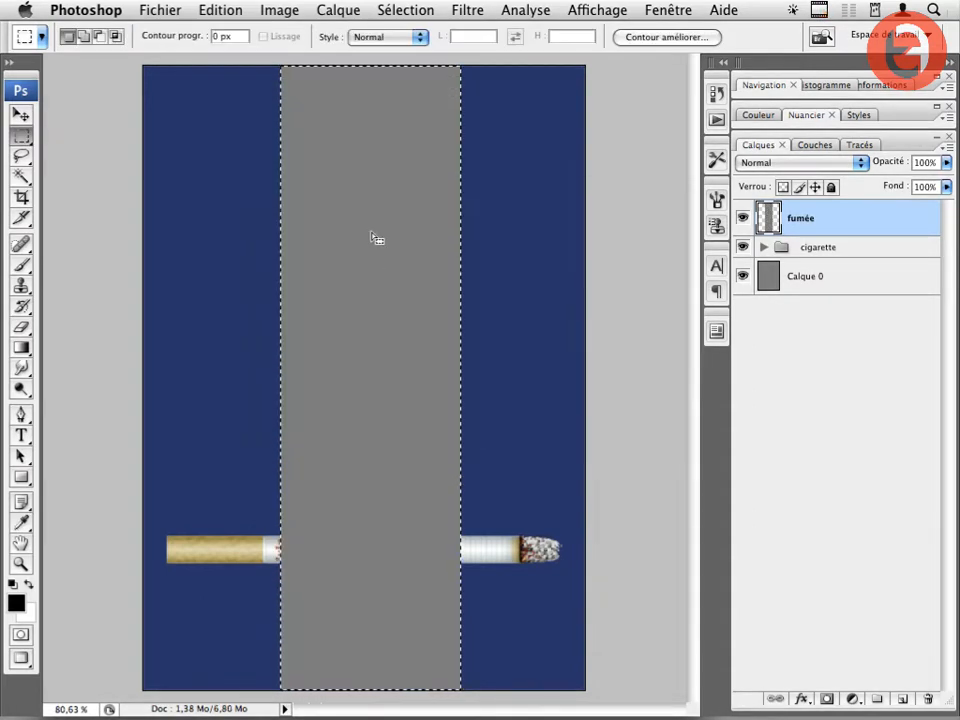
Render the Nuages (clouds) filter inside the selected grey band.
click(466, 10)
mouse_move(508, 341)
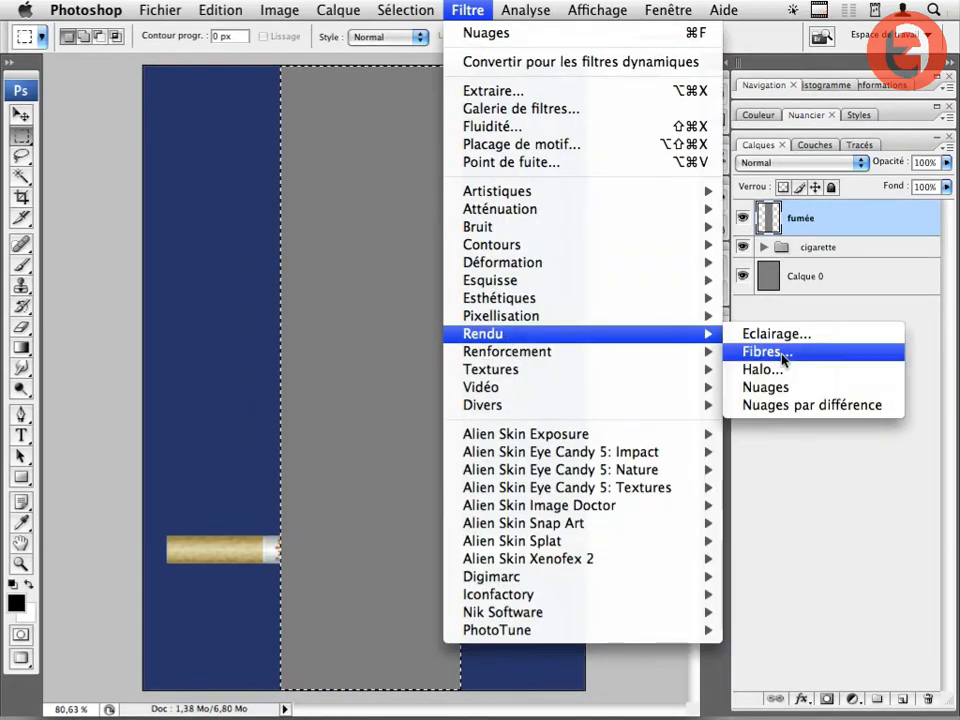
click(780, 387)
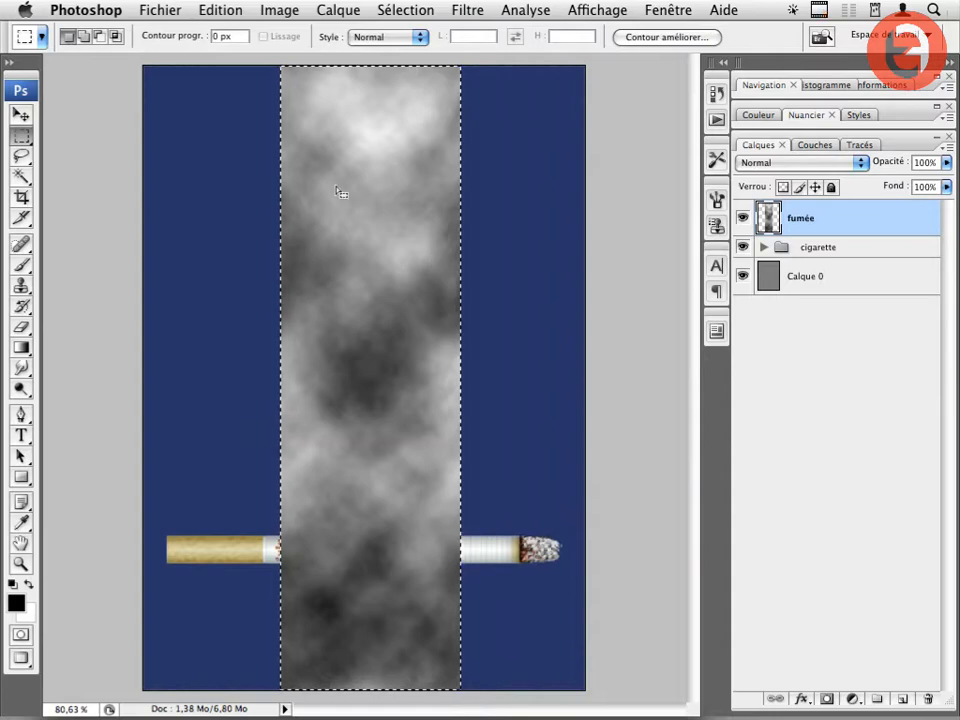
Boost the clouds' contrast with Niveaux, raising the black input level well into the shadows and setting the white input level to 228.
click(280, 12)
mouse_move(288, 62)
click(580, 64)
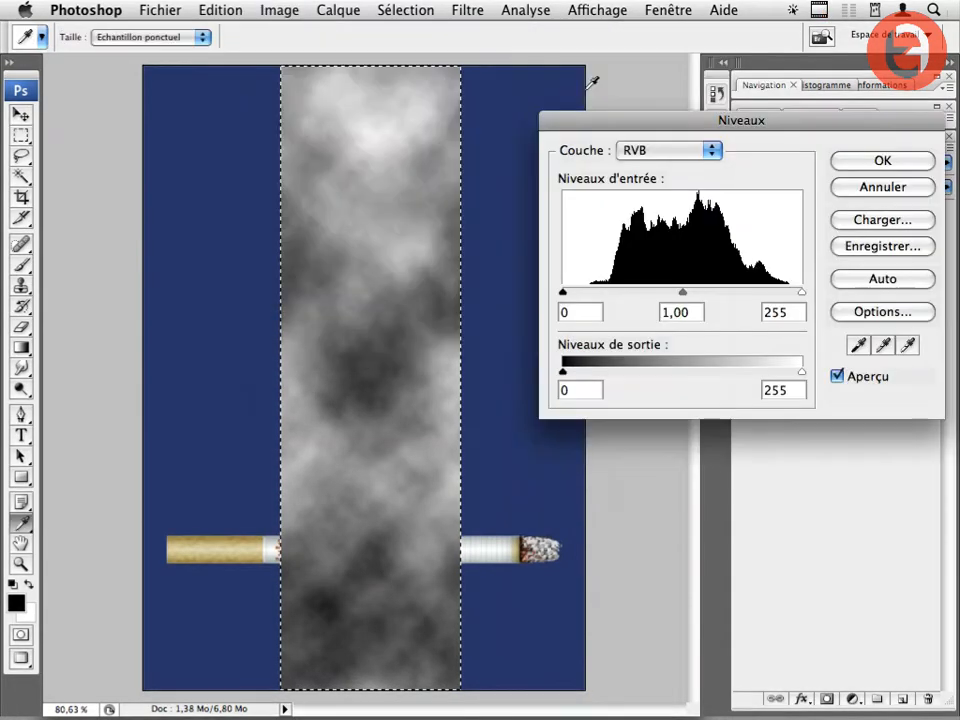
drag(563, 293, 607, 295)
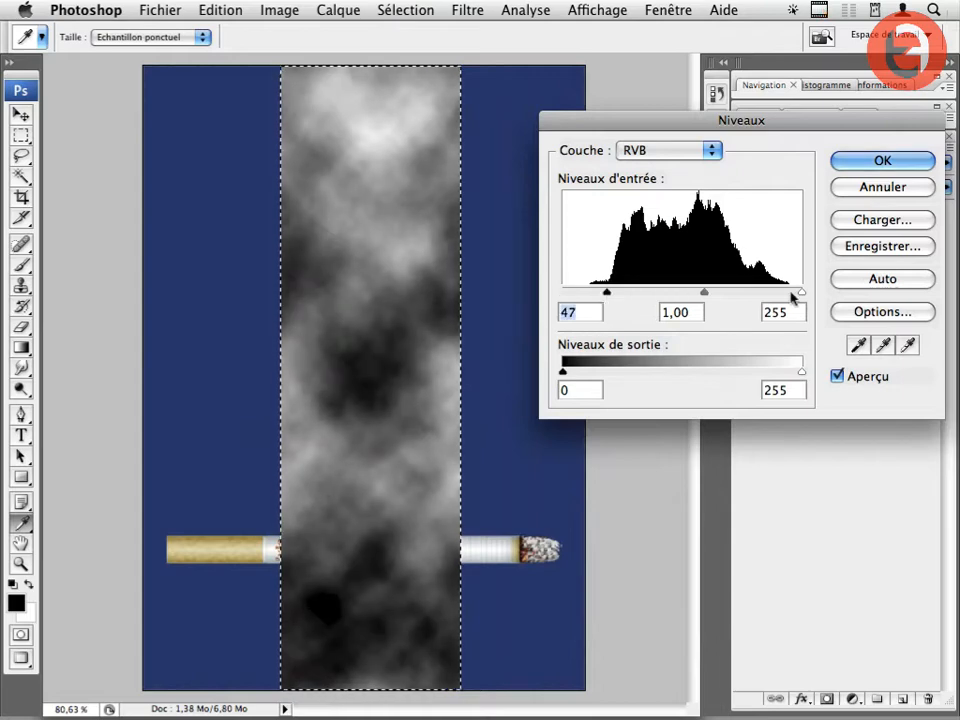
drag(801, 292, 779, 299)
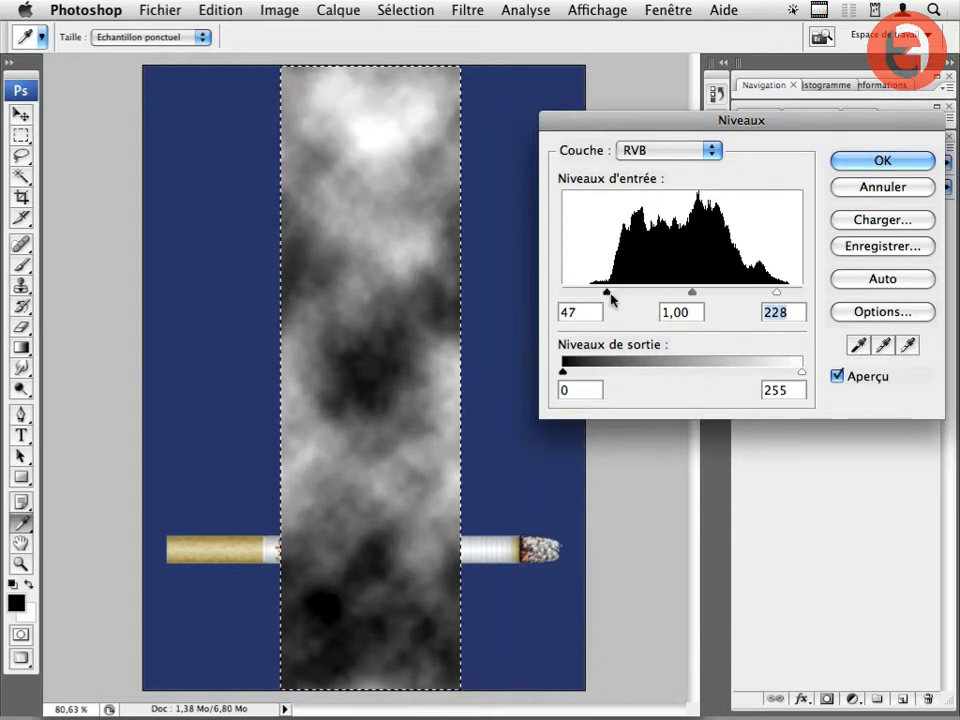
drag(607, 293, 632, 293)
click(857, 165)
key(m)
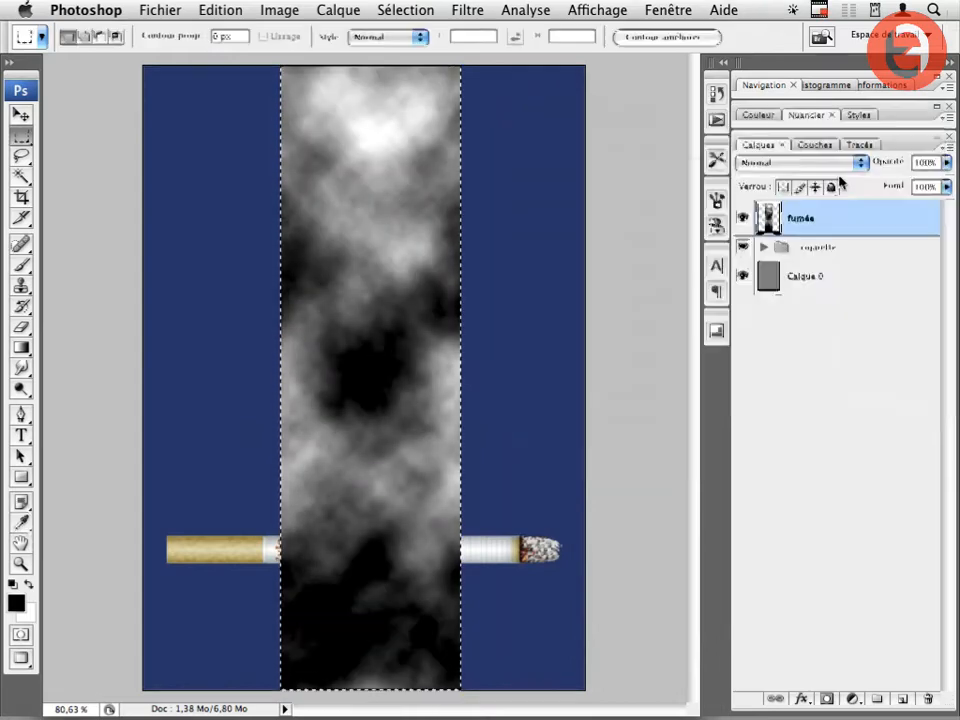
Blur the clouds vertically with Flou directionnel at an angle of 90° and a distance of 41 pixels.
click(467, 11)
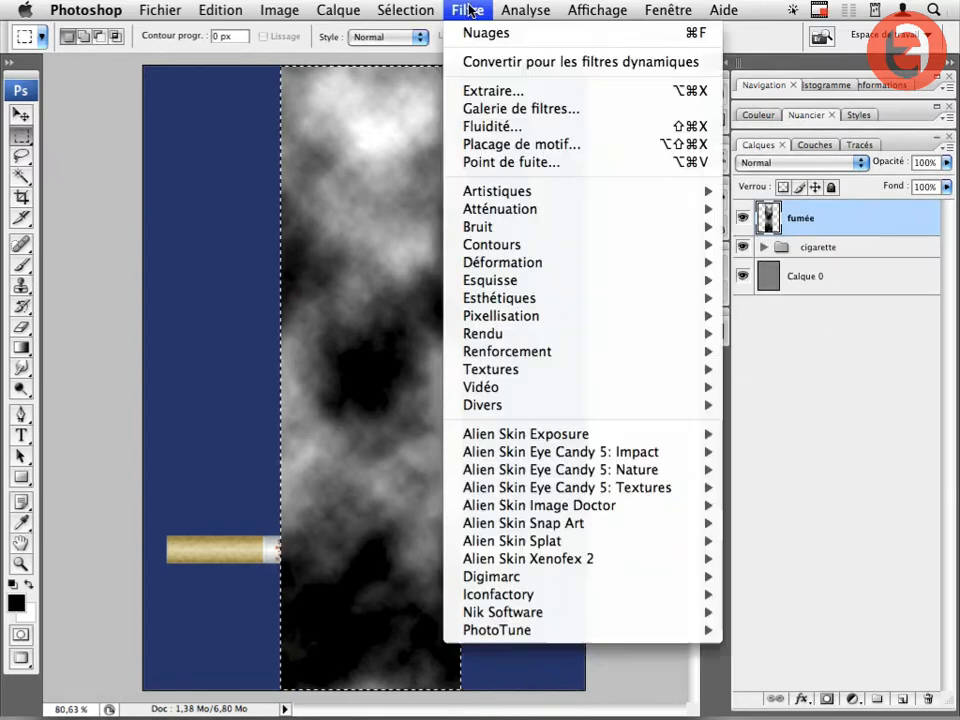
mouse_move(491, 212)
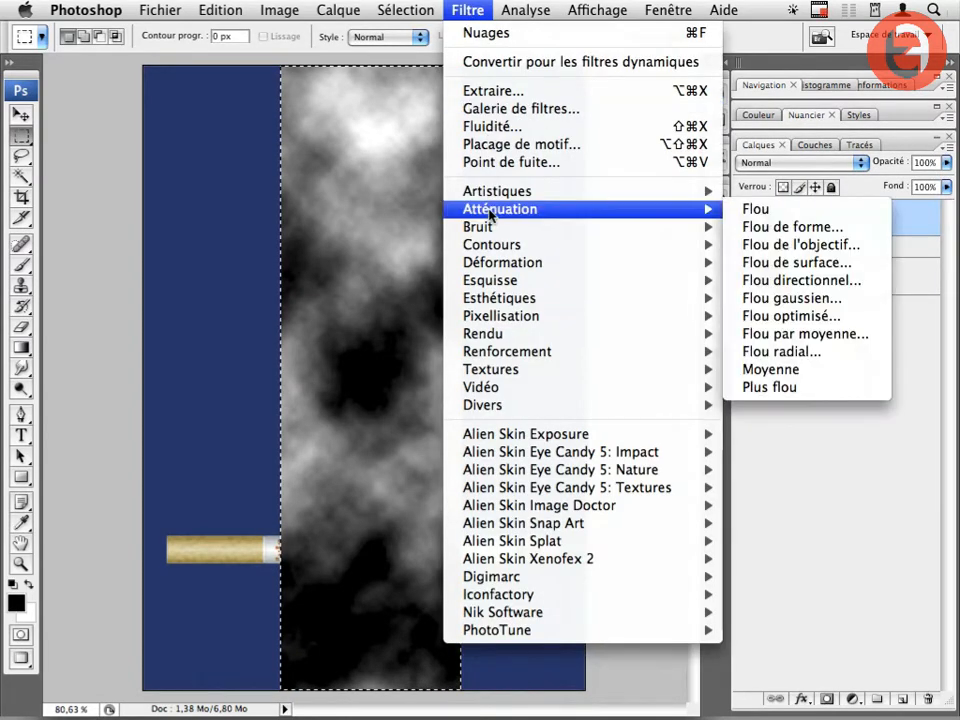
click(819, 282)
mouse_move(636, 437)
mouse_down()
mouse_move(669, 439)
mouse_move(615, 440)
mouse_move(640, 441)
mouse_up()
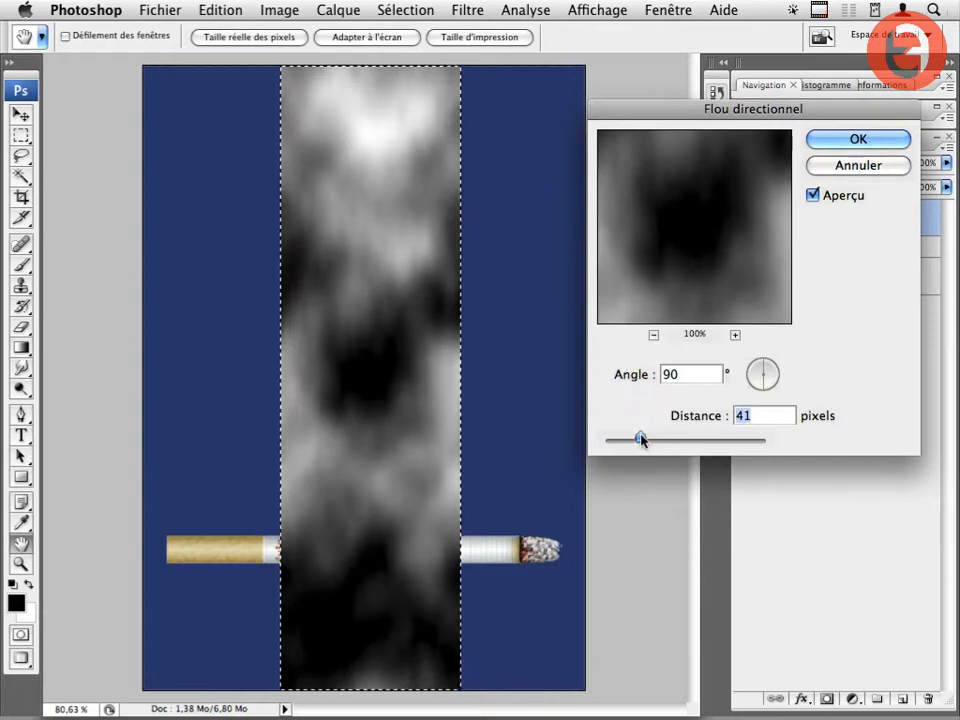
click(857, 140)
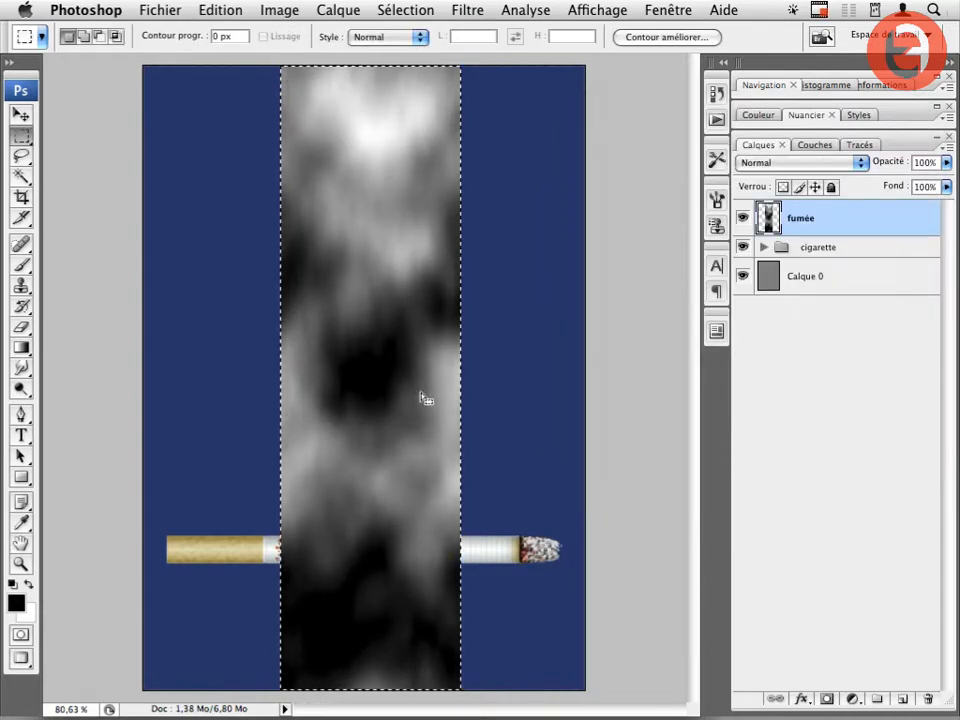
Deselect the band and set the fumée layer's blending mode to Superposition.
key(super+d)
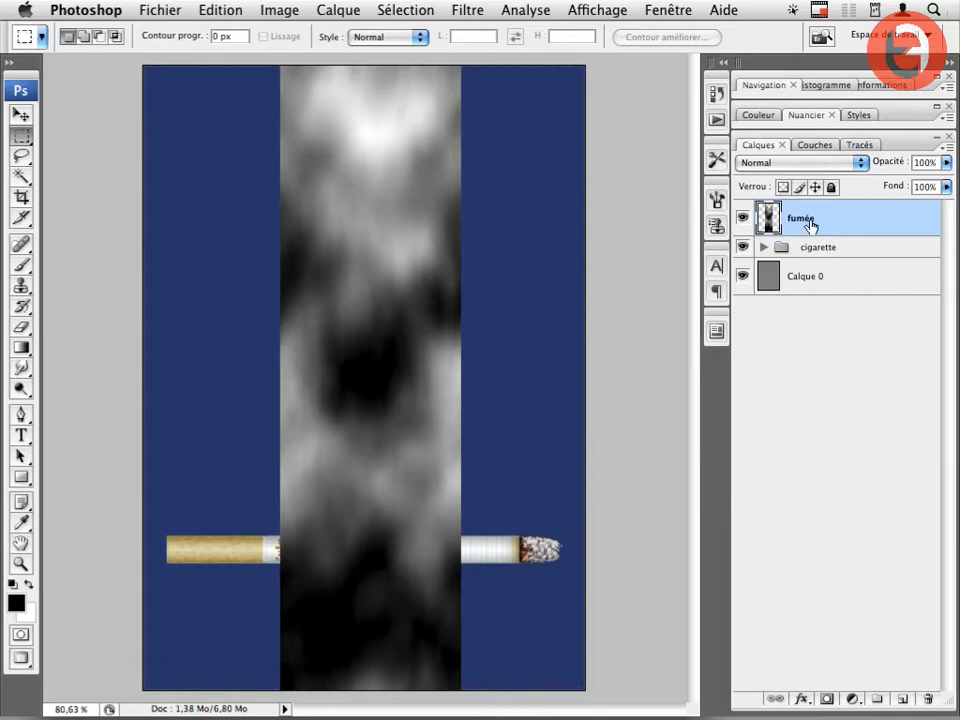
click(776, 164)
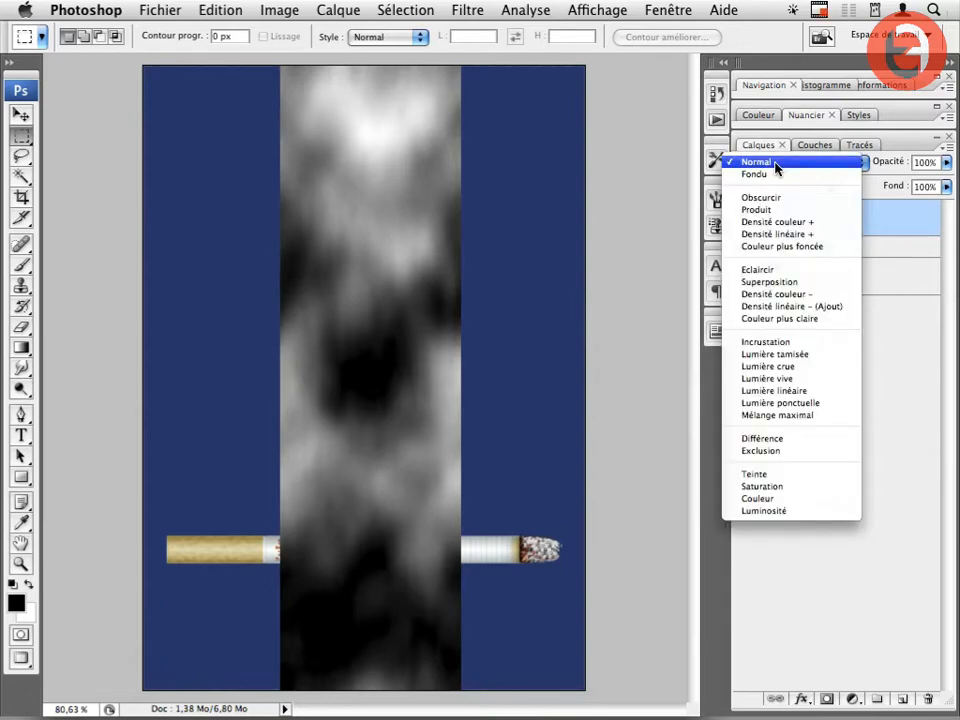
click(766, 287)
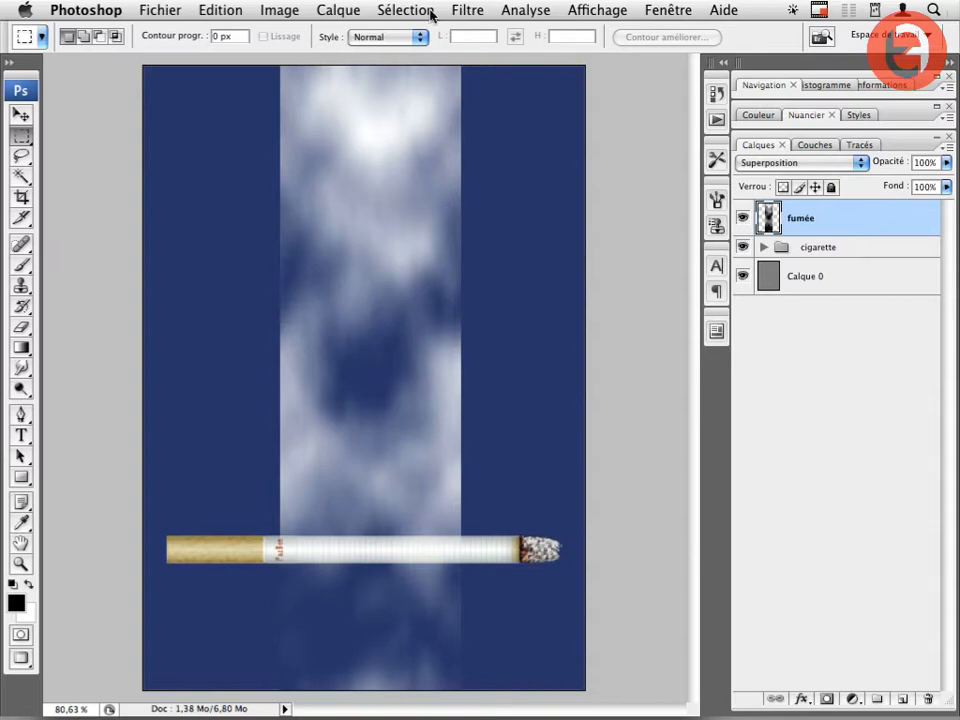
Bend the fumée layer into an S-shaped curve with the Cisaillement filter, filling undefined areas with Pixels du contour.
click(467, 11)
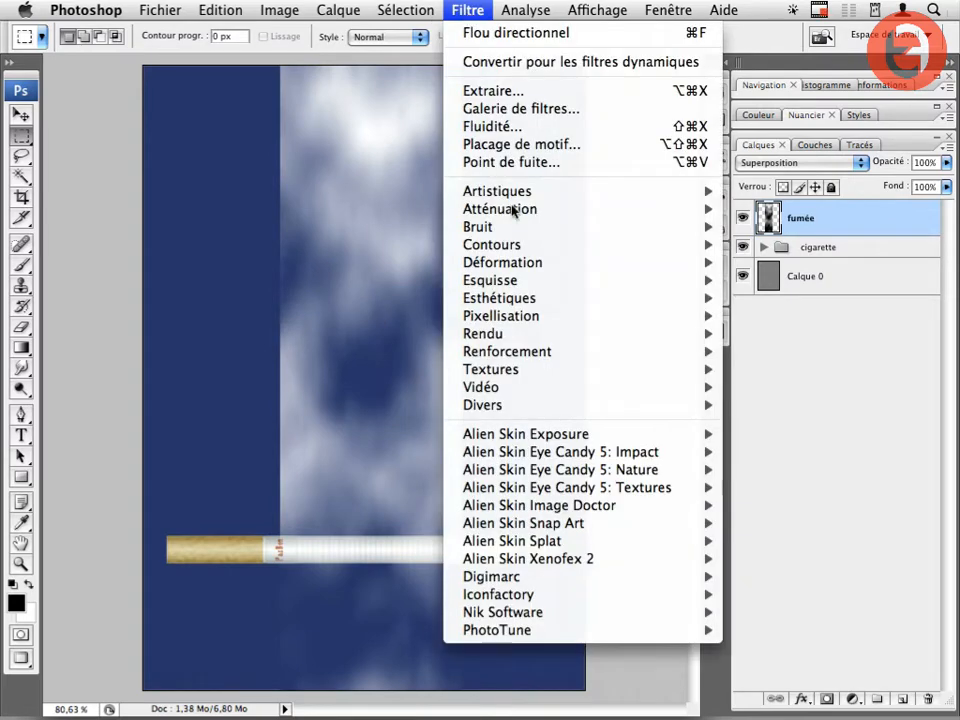
mouse_move(500, 262)
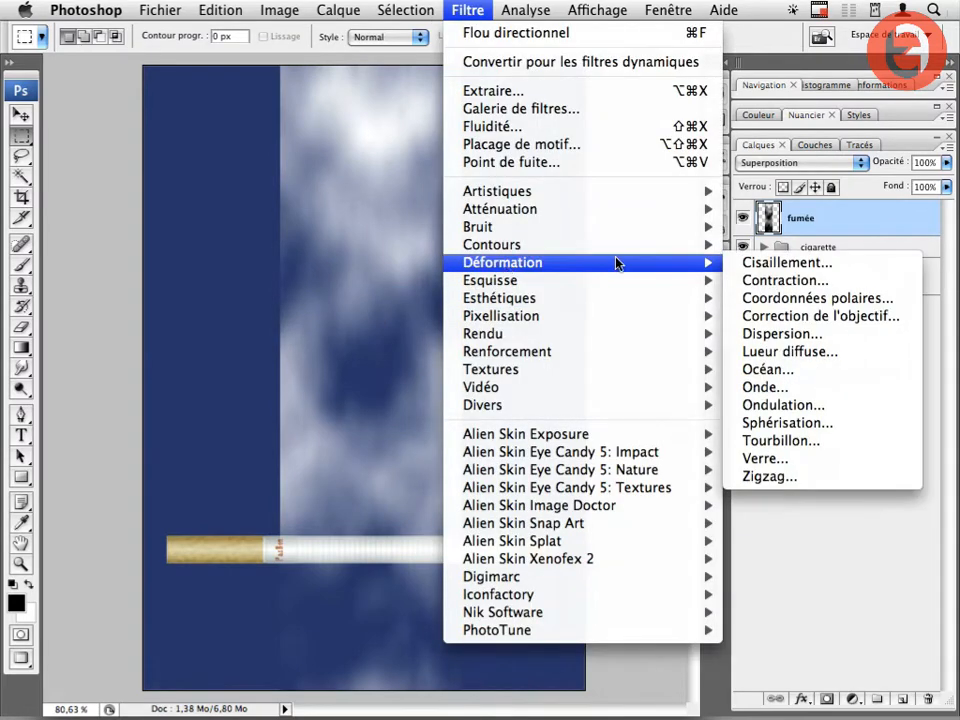
click(789, 264)
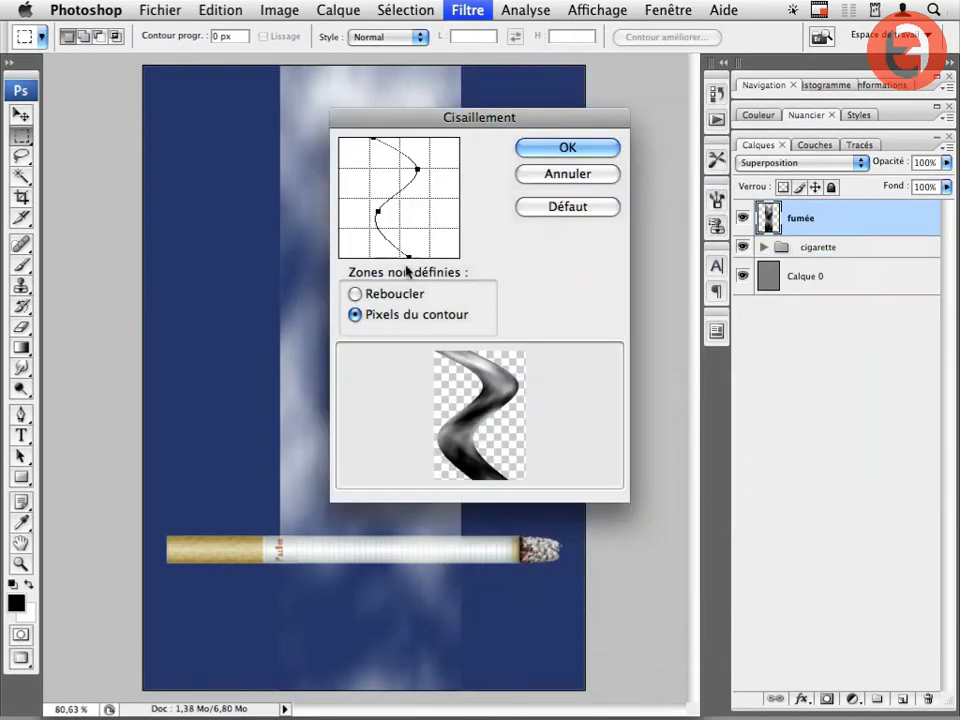
drag(401, 257, 400, 257)
drag(378, 211, 382, 210)
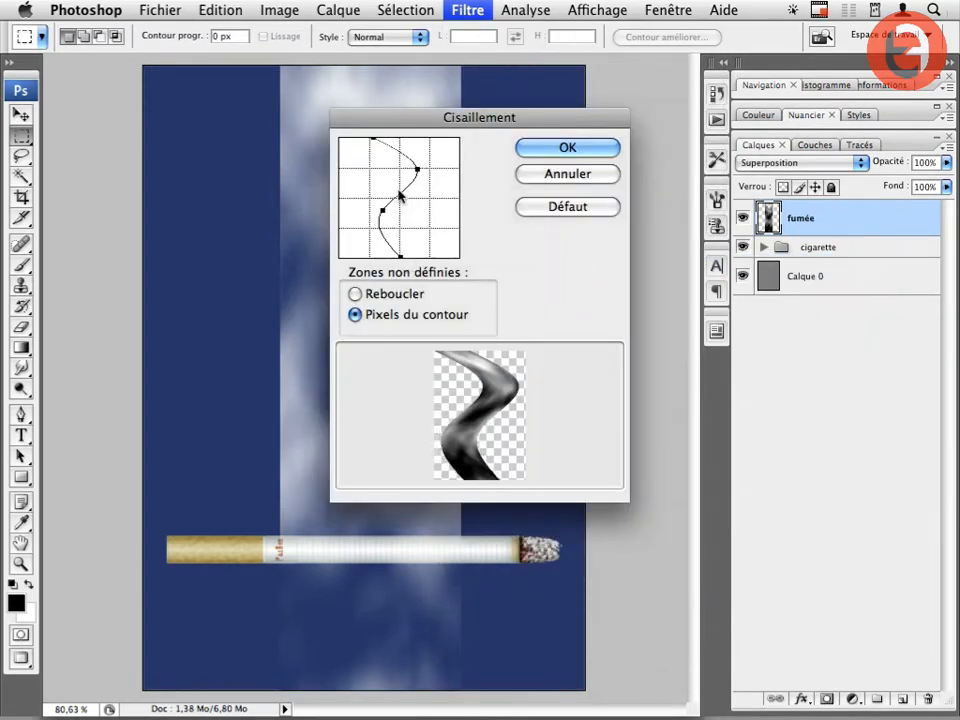
drag(418, 175, 427, 171)
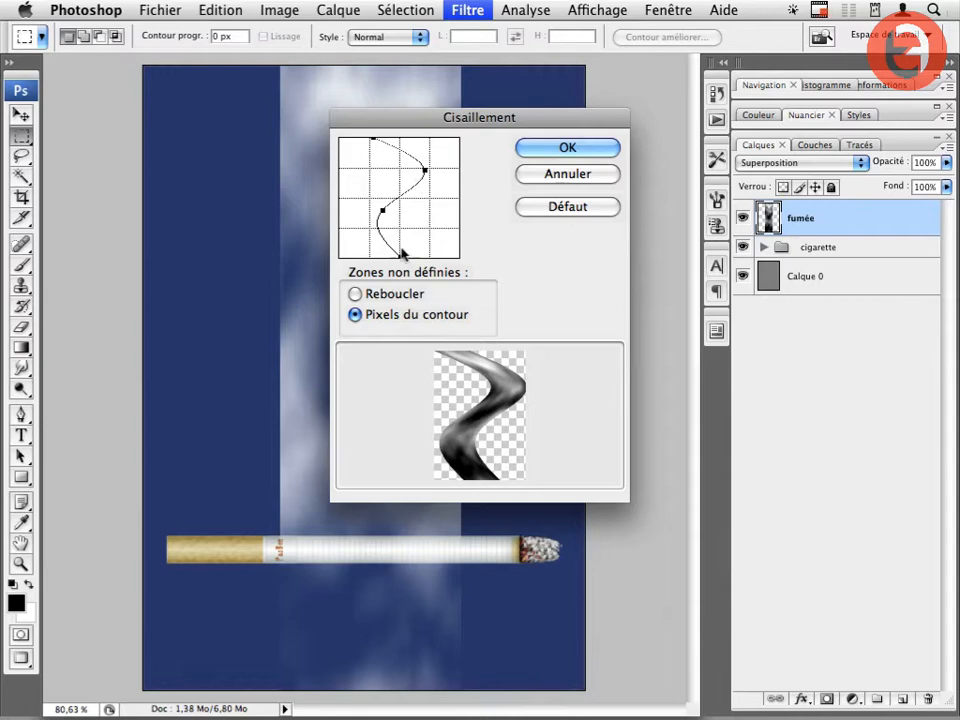
drag(382, 211, 388, 210)
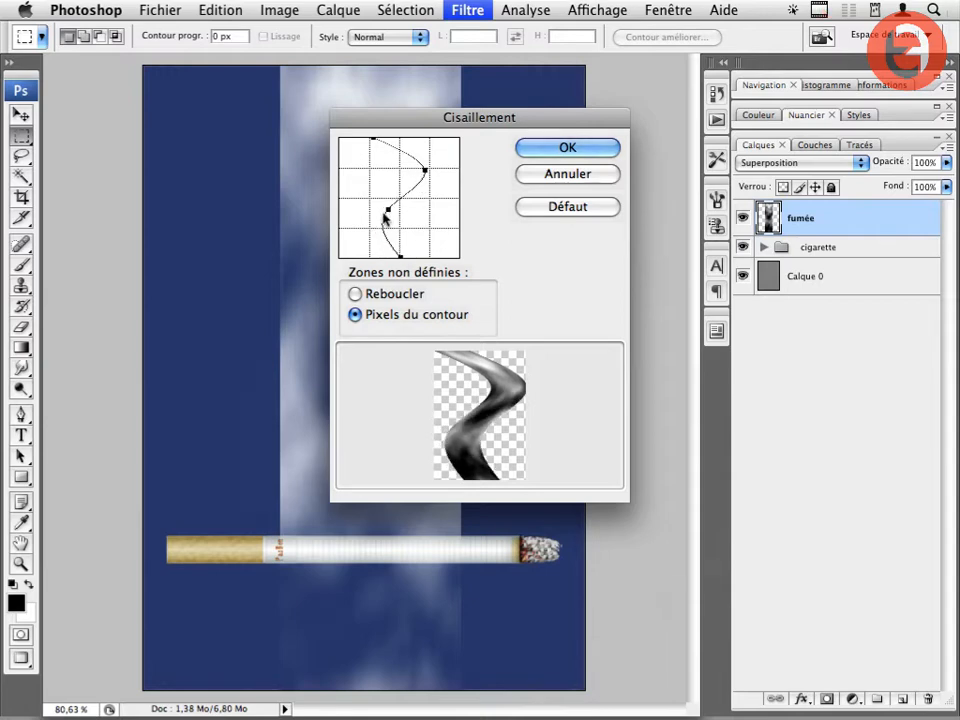
drag(425, 174, 419, 171)
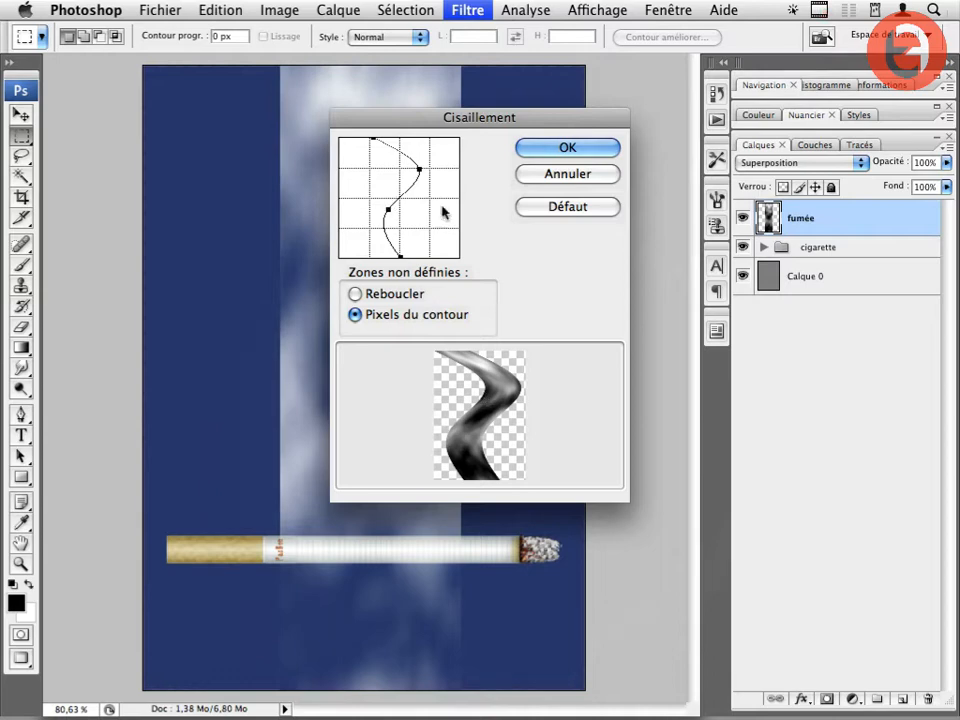
drag(420, 170, 422, 171)
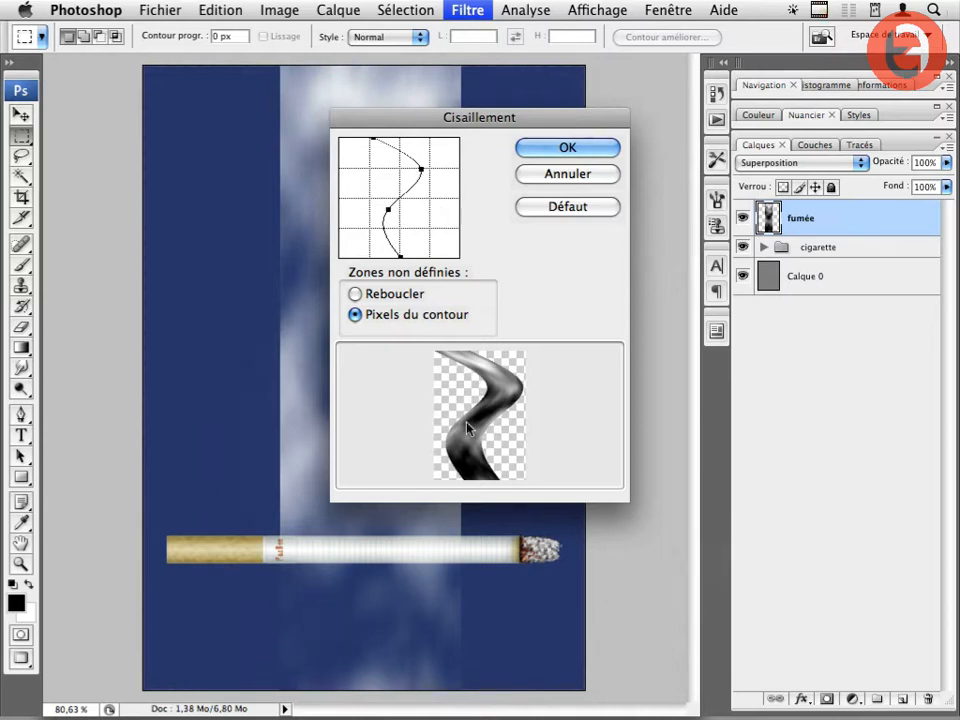
click(533, 150)
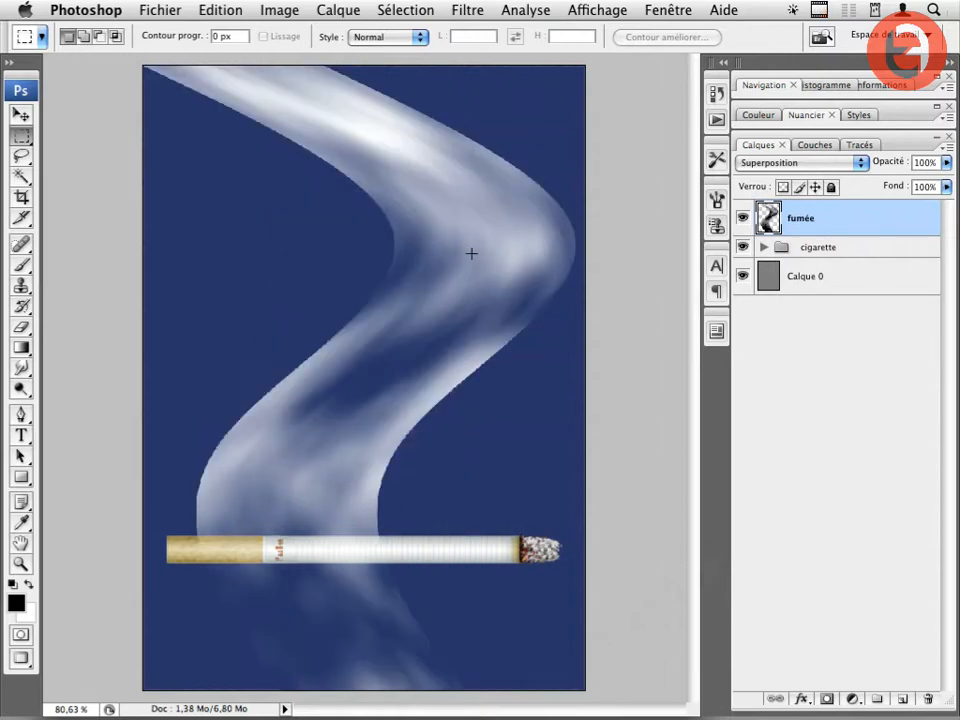
Start the Fluidité filter on the smoke and push its middle and edges into flowing swirls with a brush size of 103.
click(467, 11)
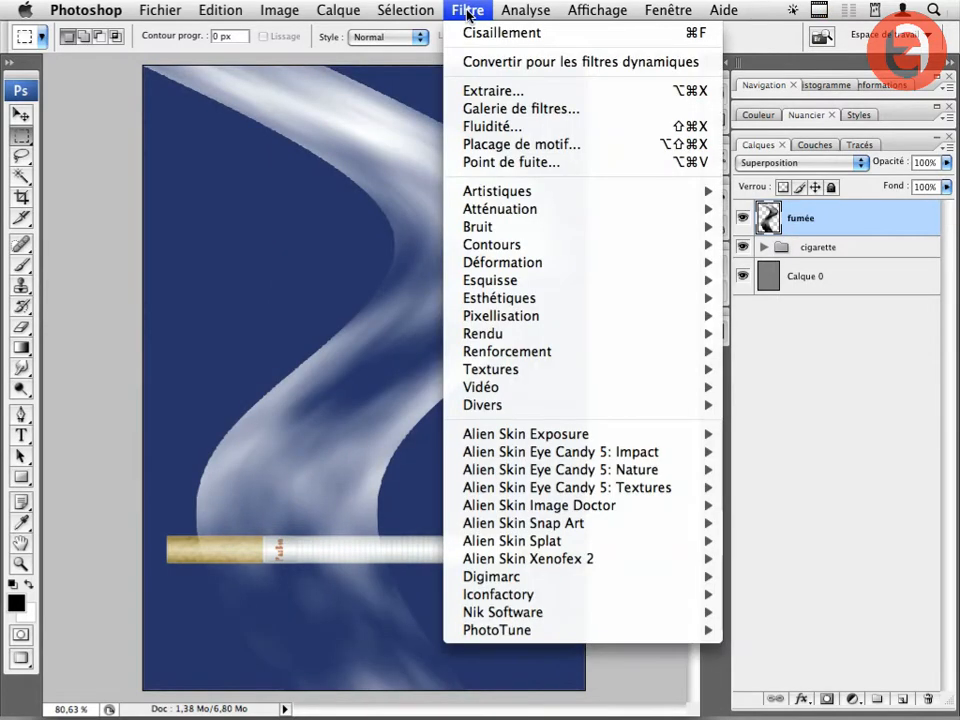
click(487, 126)
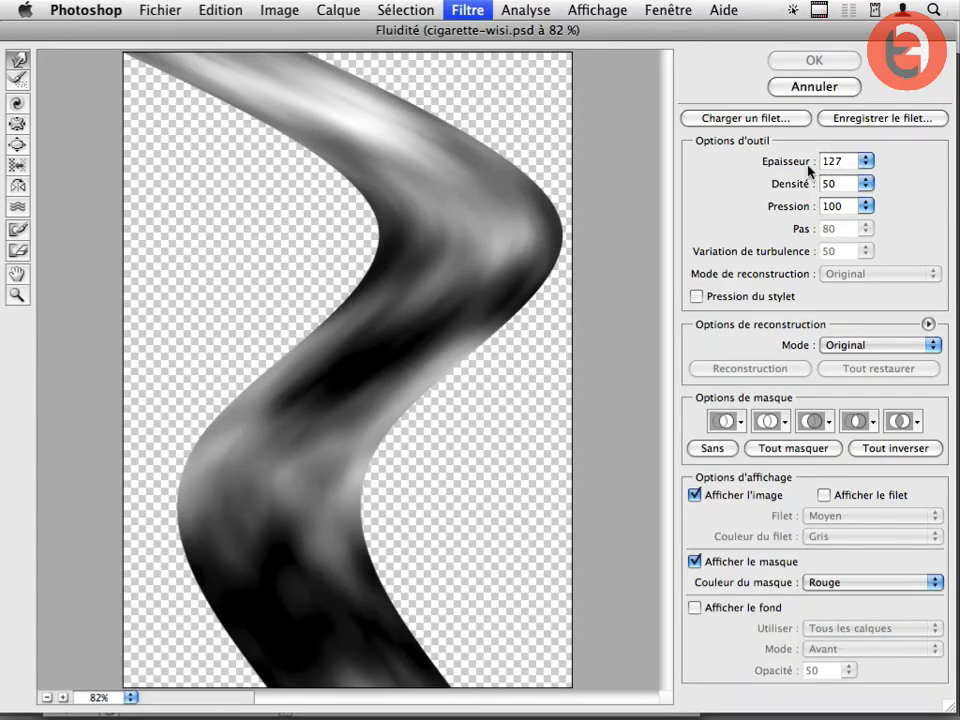
click(869, 163)
drag(795, 185, 789, 185)
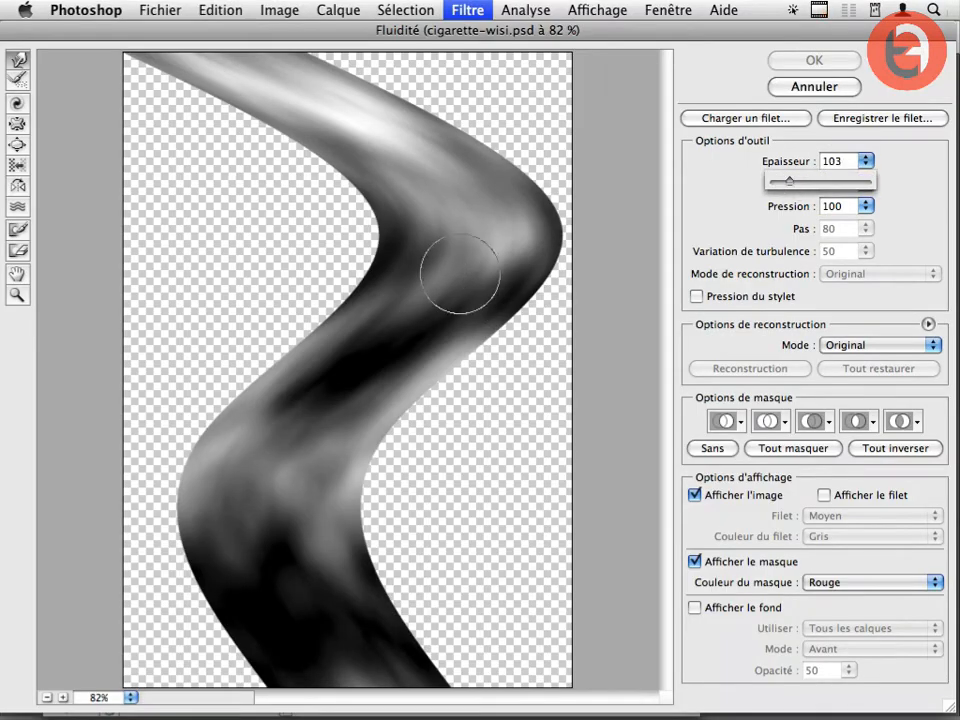
click(503, 234)
mouse_move(503, 234)
mouse_down()
mouse_move(469, 308)
mouse_move(340, 508)
mouse_move(339, 584)
mouse_up()
drag(461, 214, 412, 318)
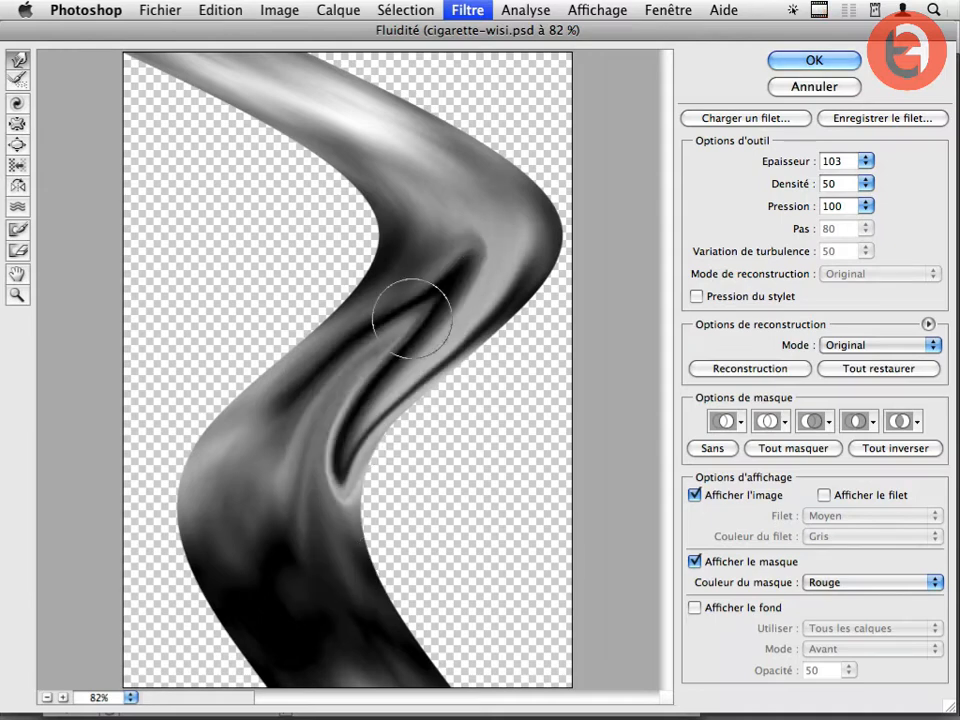
mouse_move(485, 285)
mouse_down()
mouse_move(439, 321)
mouse_move(354, 532)
mouse_move(369, 628)
mouse_move(339, 461)
mouse_move(362, 613)
mouse_move(364, 514)
mouse_move(369, 583)
mouse_move(354, 643)
mouse_move(392, 575)
mouse_move(418, 690)
mouse_move(289, 396)
mouse_move(317, 643)
mouse_move(246, 411)
mouse_move(317, 339)
mouse_move(483, 231)
mouse_move(488, 300)
mouse_move(403, 268)
mouse_move(493, 176)
mouse_move(274, 86)
mouse_move(165, 143)
mouse_move(319, 199)
mouse_up()
mouse_move(178, 499)
mouse_down()
mouse_move(211, 465)
mouse_move(240, 386)
mouse_move(285, 378)
mouse_up()
Warp the smoke into a narrower column with fine wisps, reducing the brush size to 43 for the details, and apply the Fluidité filter.
click(866, 161)
drag(789, 182, 807, 182)
mouse_move(240, 330)
mouse_down()
mouse_move(290, 514)
mouse_move(388, 542)
mouse_move(348, 562)
mouse_move(369, 575)
mouse_move(375, 630)
mouse_move(414, 546)
mouse_move(401, 411)
mouse_move(422, 356)
mouse_move(544, 293)
mouse_move(527, 276)
mouse_move(514, 210)
mouse_move(519, 150)
mouse_move(428, 236)
mouse_move(508, 226)
mouse_move(476, 236)
mouse_up()
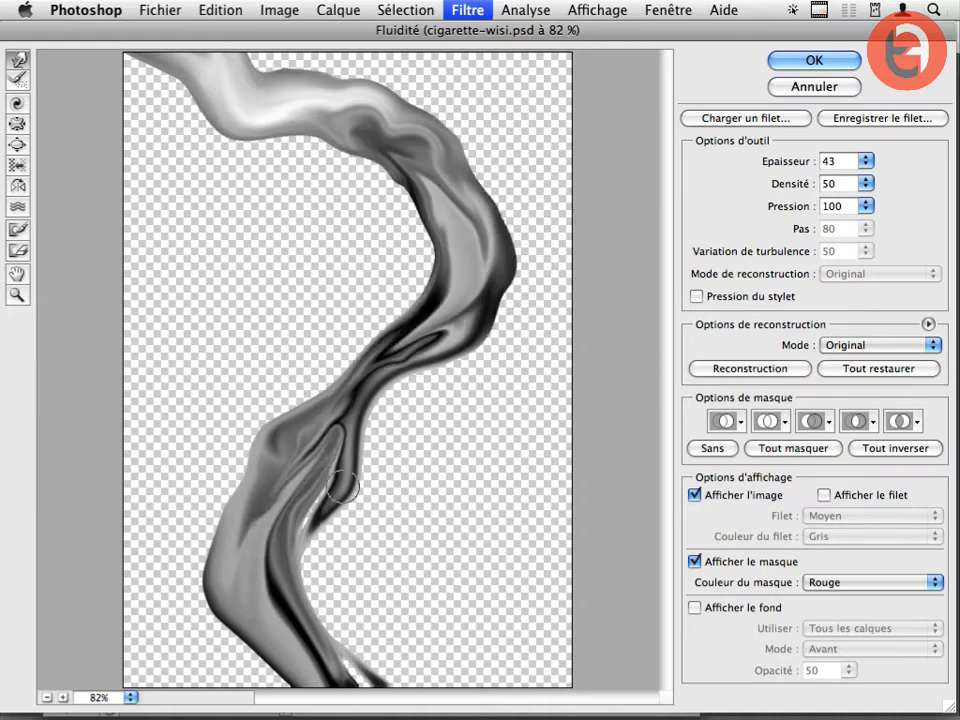
mouse_move(343, 487)
mouse_down()
mouse_move(299, 610)
mouse_move(311, 521)
mouse_move(334, 461)
mouse_move(275, 438)
mouse_move(329, 421)
mouse_move(321, 381)
mouse_move(223, 501)
mouse_move(229, 446)
mouse_move(285, 443)
mouse_up()
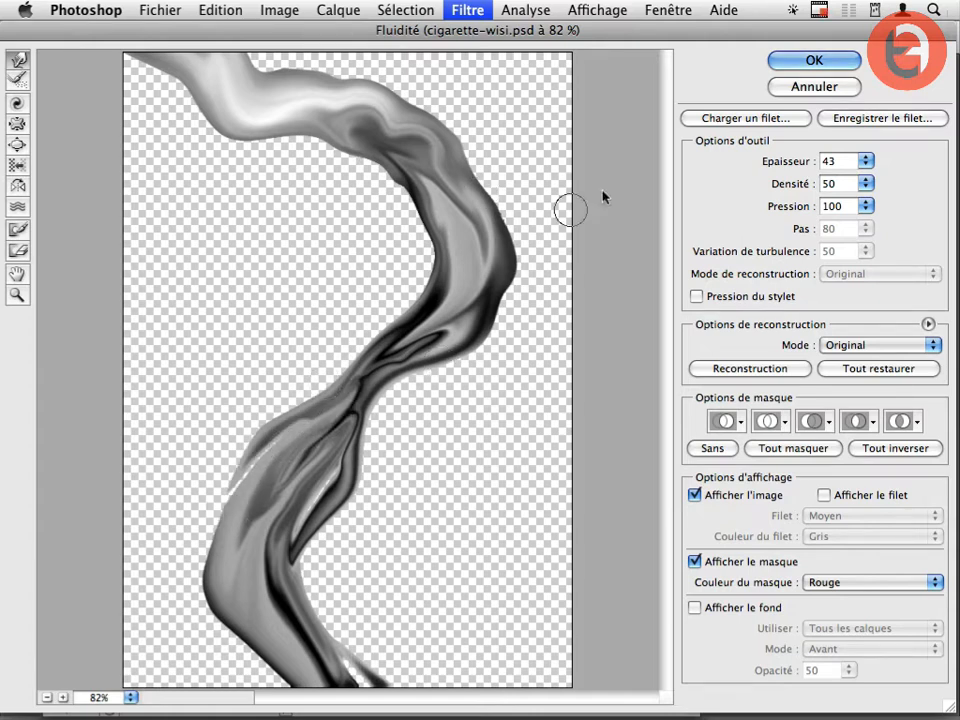
key(Return)
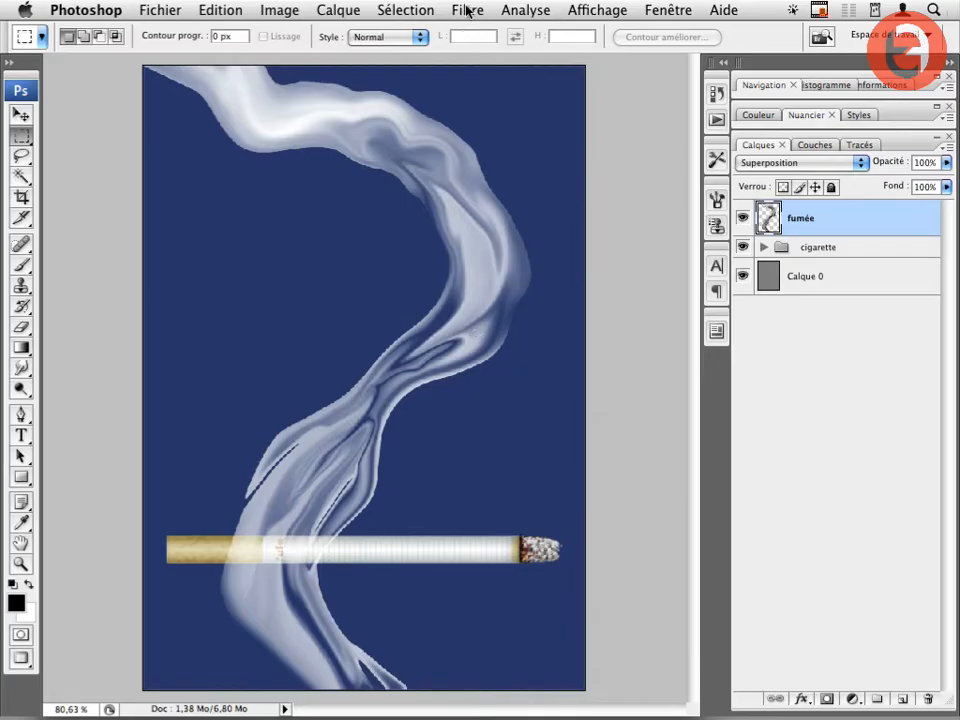
Soften the fumée layer with a Flou gaussien of 2,9 pixels radius.
click(466, 10)
mouse_move(512, 229)
mouse_move(636, 212)
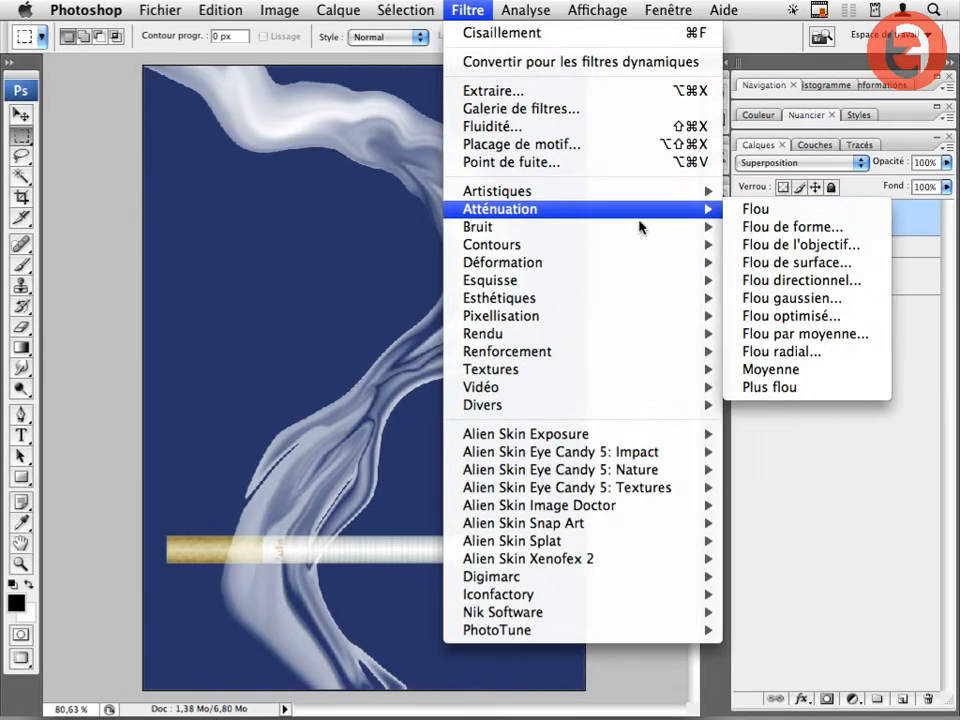
click(780, 304)
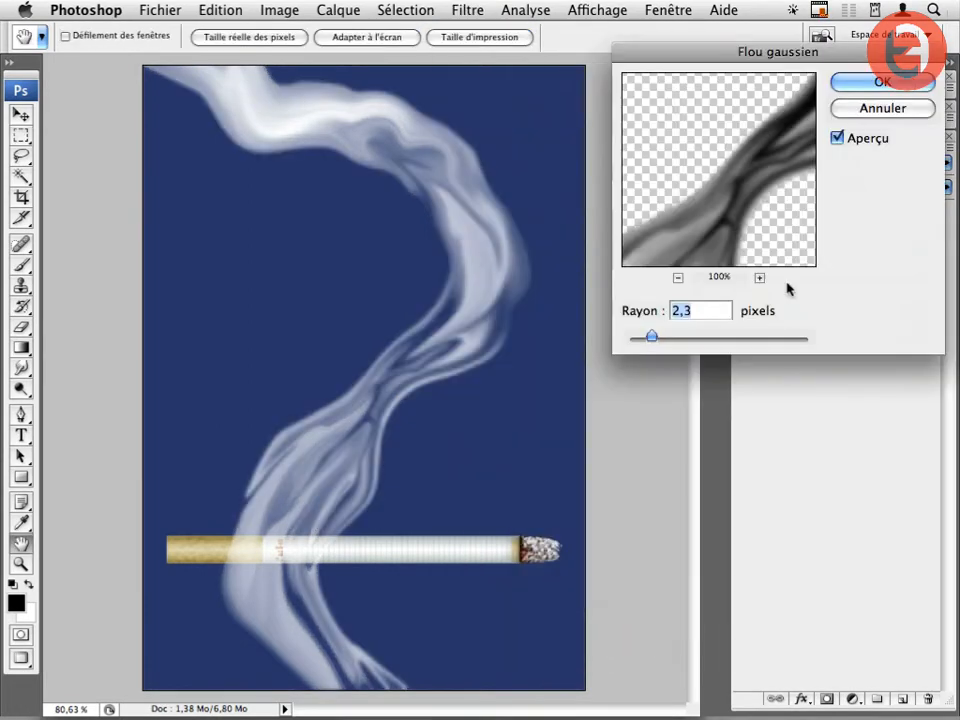
mouse_move(652, 338)
mouse_down()
mouse_move(673, 340)
mouse_move(658, 342)
mouse_up()
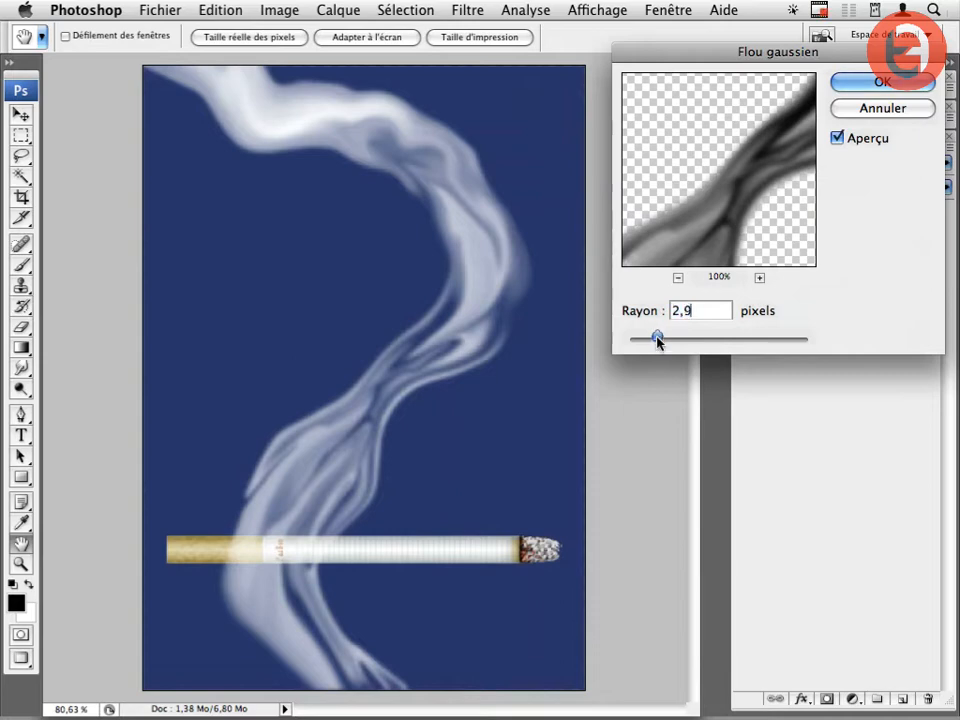
click(840, 80)
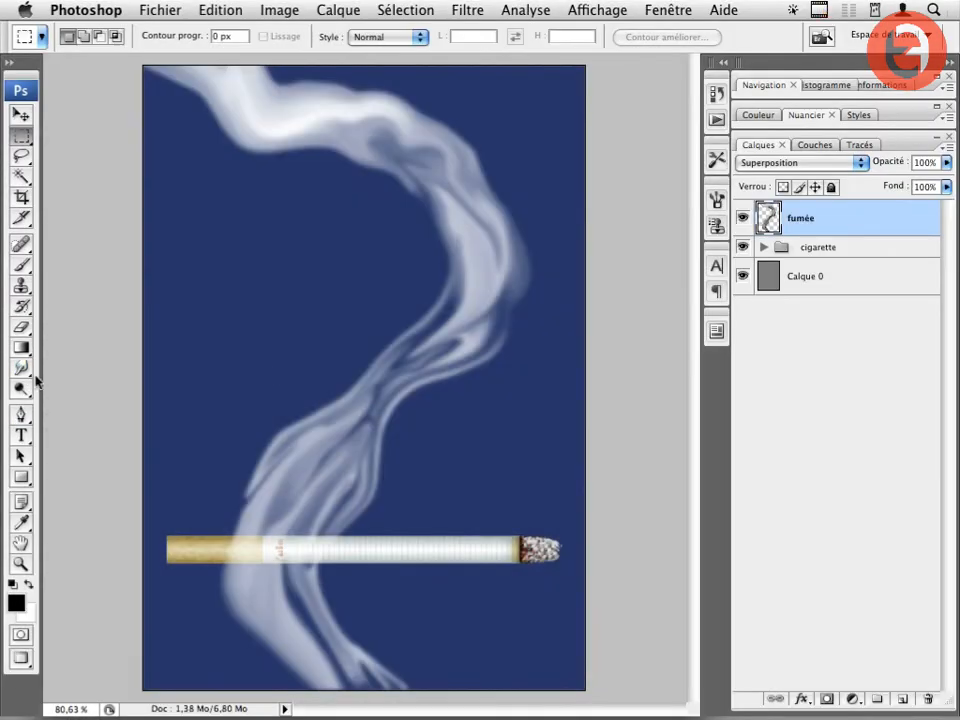
Smudge the smoke along its lower and middle curves with a 26 px Smudge brush at 100% intensity to form intertwined wisps.
click(23, 371)
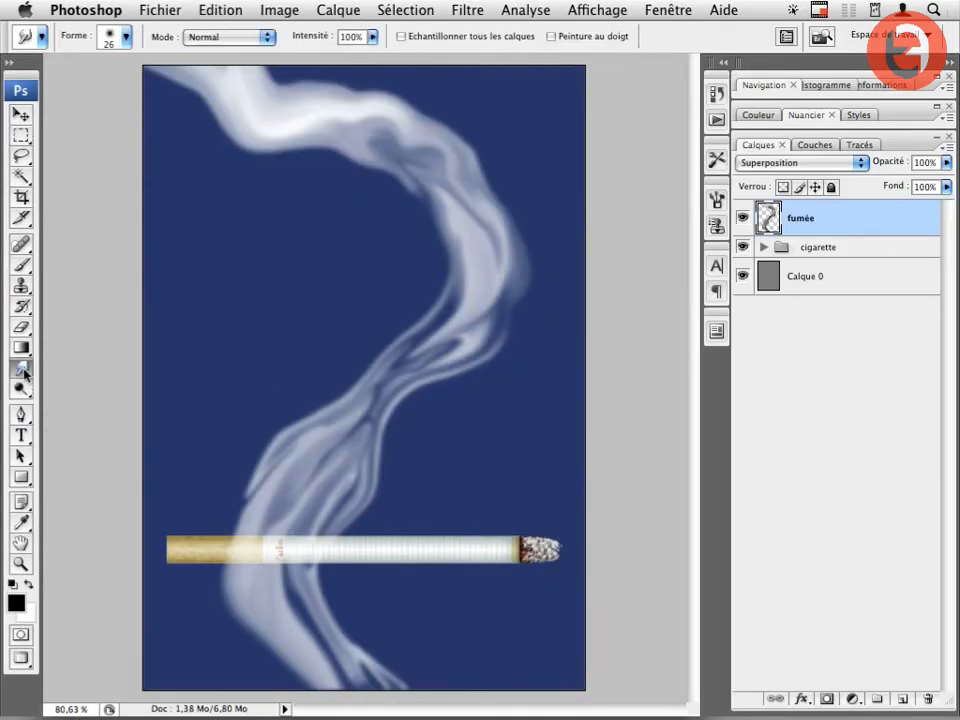
drag(272, 509, 328, 442)
mouse_move(311, 454)
mouse_down()
mouse_move(412, 427)
mouse_move(443, 385)
mouse_move(480, 284)
mouse_up()
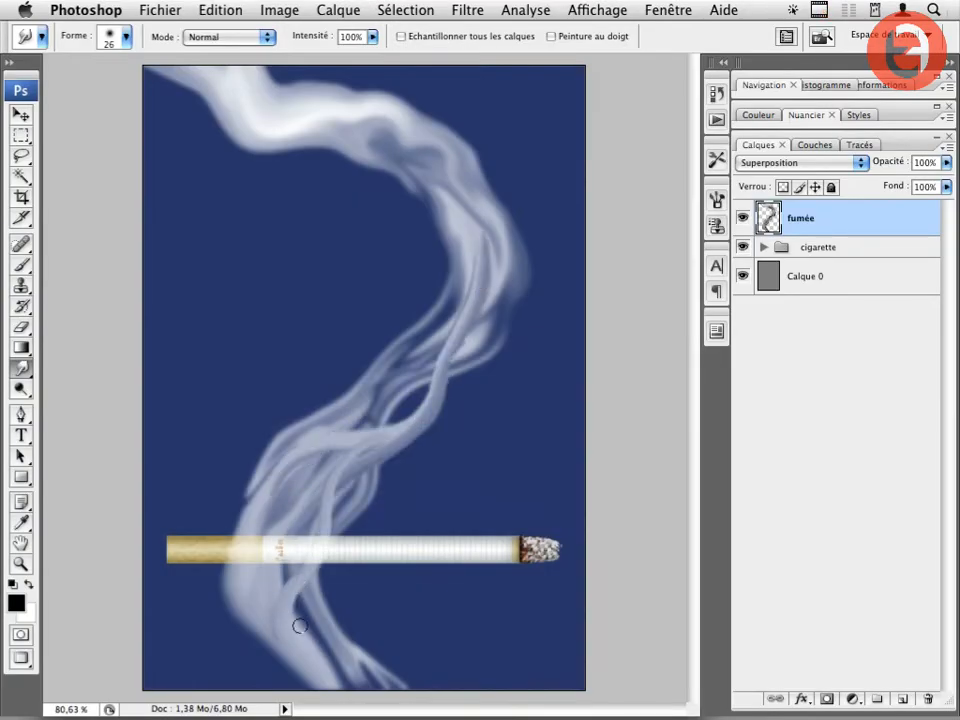
drag(298, 626, 370, 682)
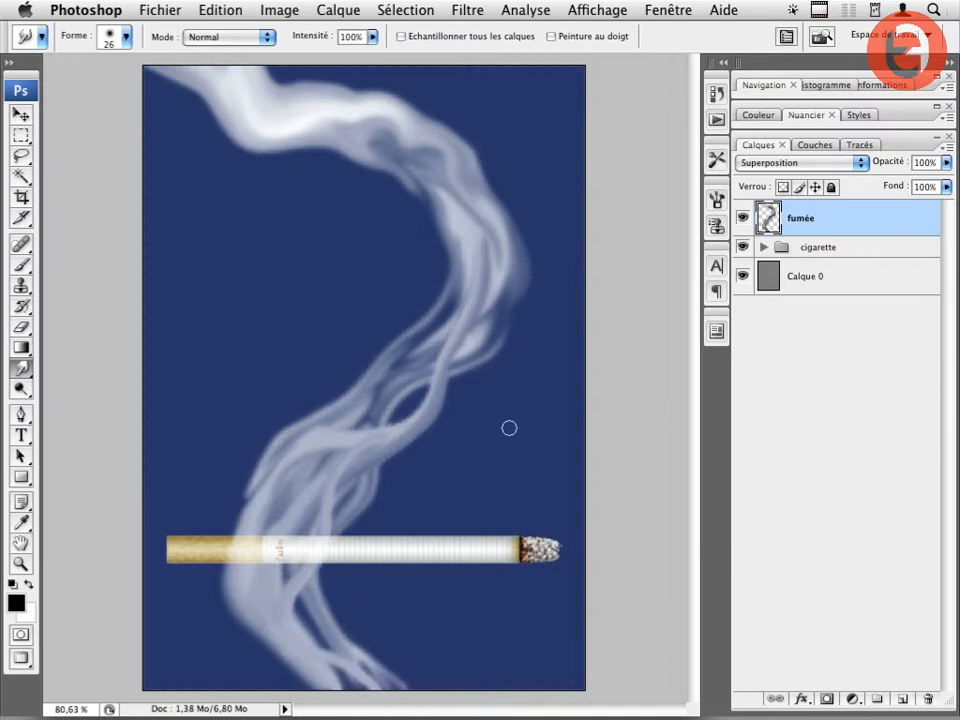
Start a free transform on the fumée layer and shrink the smoke to about 61,2% width and 82% height.
key(ctrl+t)
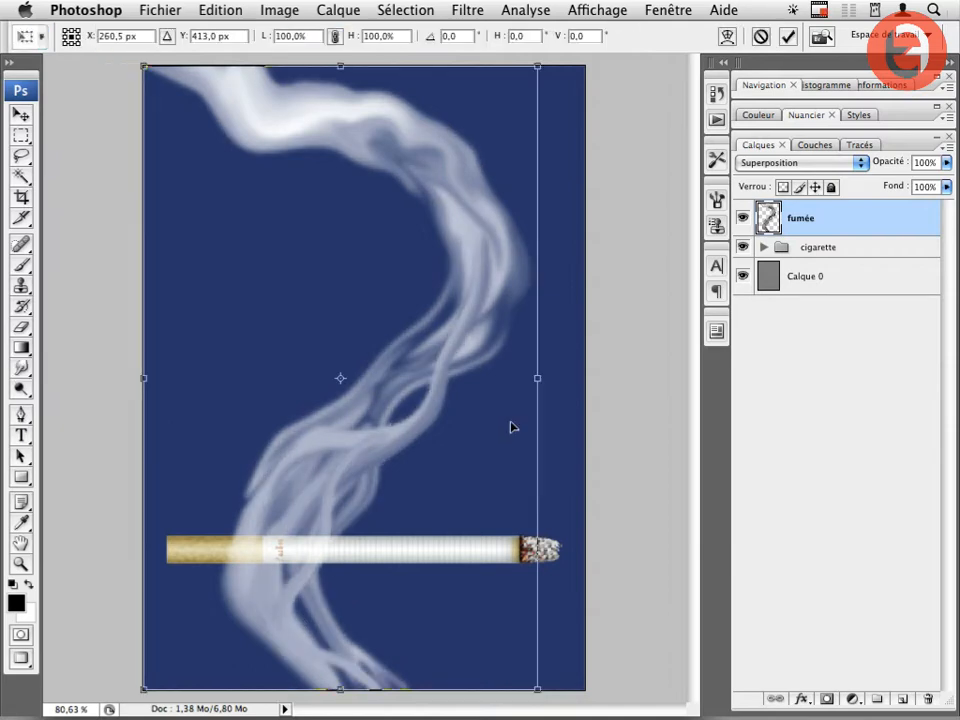
drag(144, 689, 184, 643)
drag(222, 608, 298, 577)
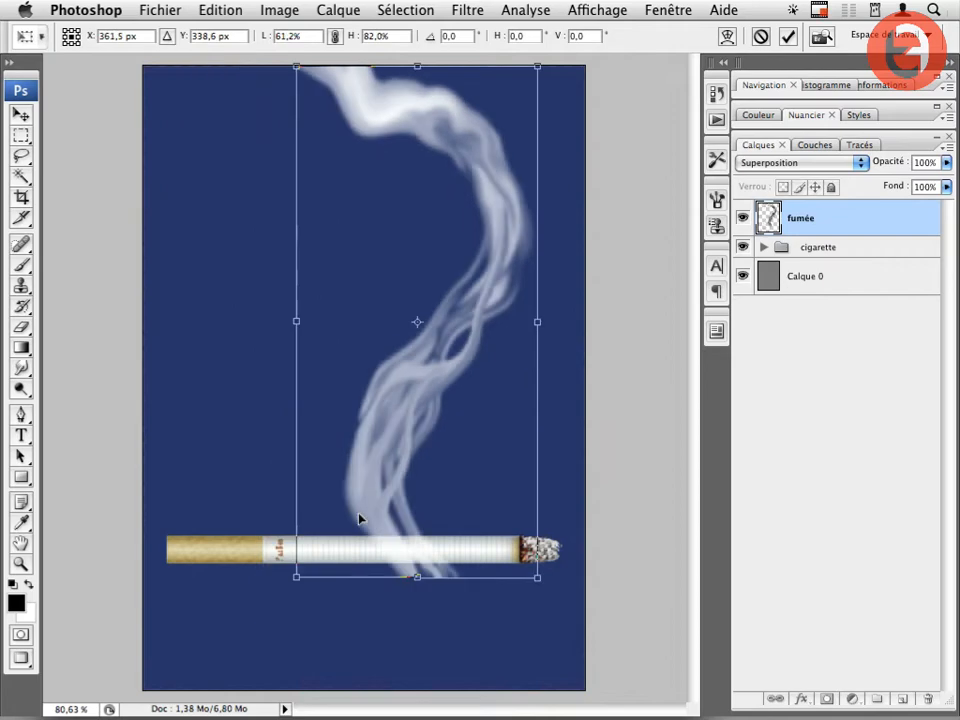
Rotate the smoke to about -22,5° and move it so its base hangs just above the cigarette near the ember.
drag(360, 517, 550, 496)
drag(659, 541, 678, 506)
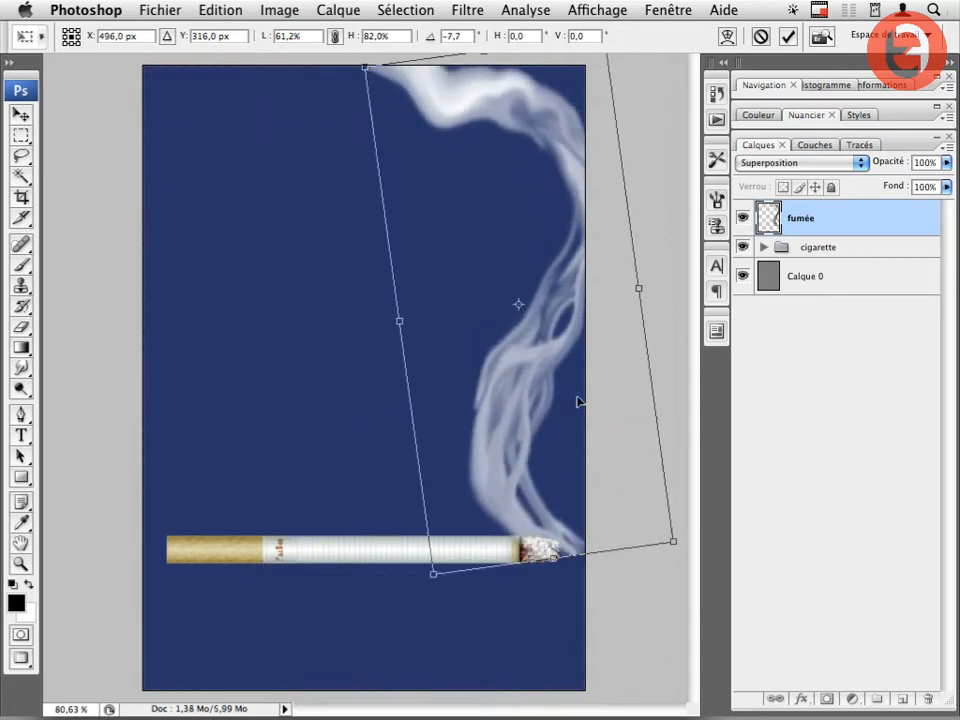
drag(481, 216, 375, 226)
drag(589, 510, 647, 432)
drag(655, 489, 638, 521)
drag(504, 480, 464, 477)
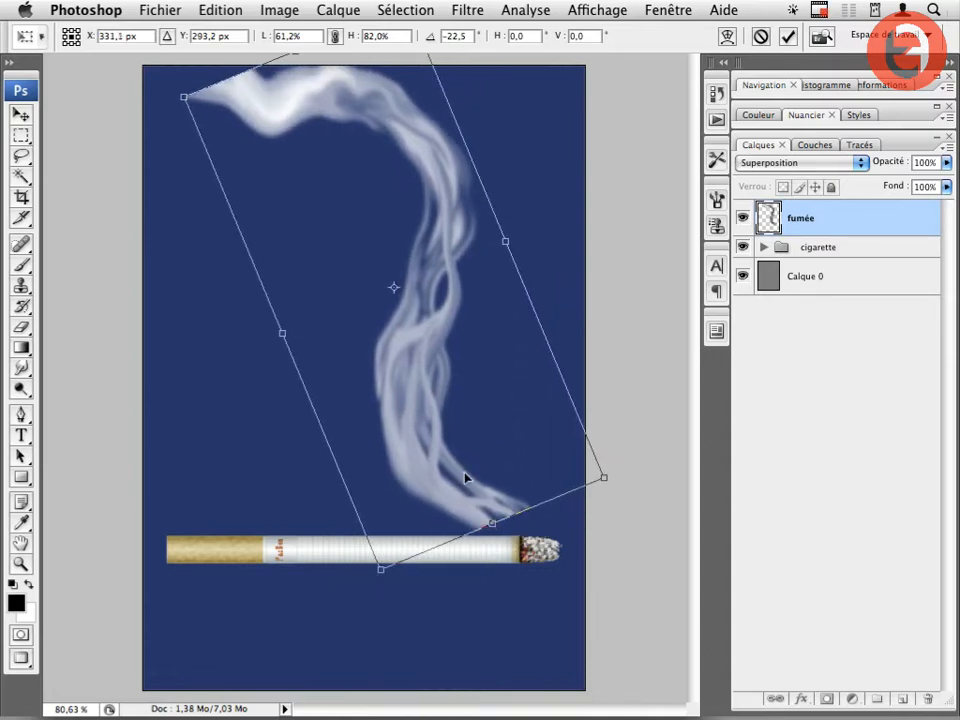
Switch the transform to Déformation and bend the smoke so its middle rises and its base reaches the ember.
right_click(392, 238)
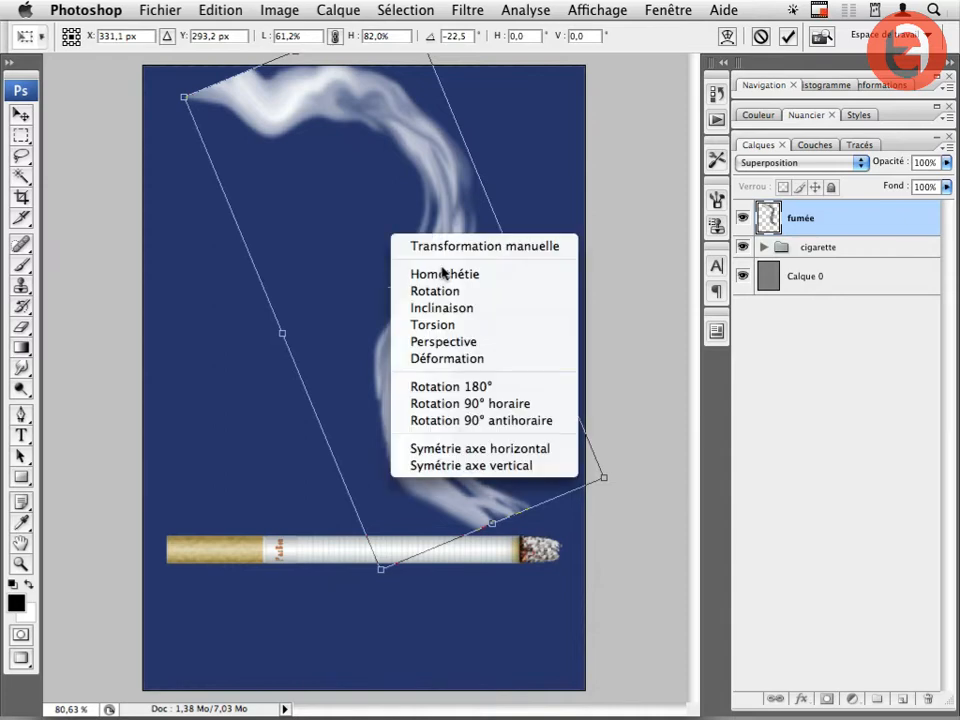
click(446, 358)
drag(374, 382, 379, 325)
drag(482, 477, 523, 463)
drag(605, 478, 564, 665)
drag(538, 320, 640, 379)
drag(488, 436, 500, 434)
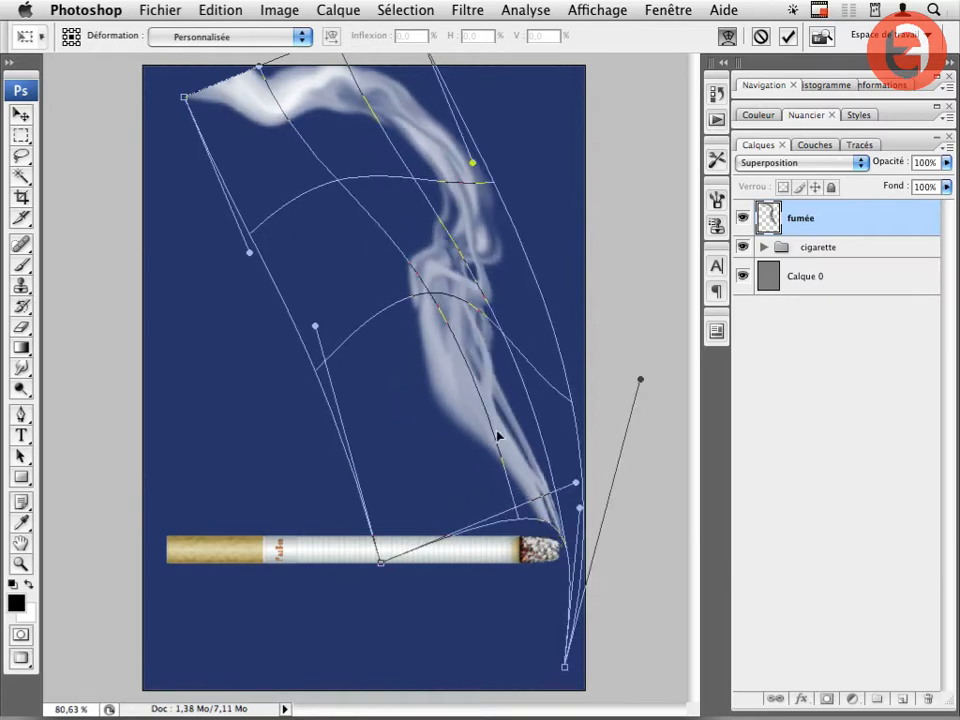
Warp the smoke's upper part outward, stretching it past the canvas's upper-left corner and bulging the bend toward the right edge.
drag(380, 563, 356, 582)
drag(436, 328, 420, 348)
drag(216, 114, 301, 210)
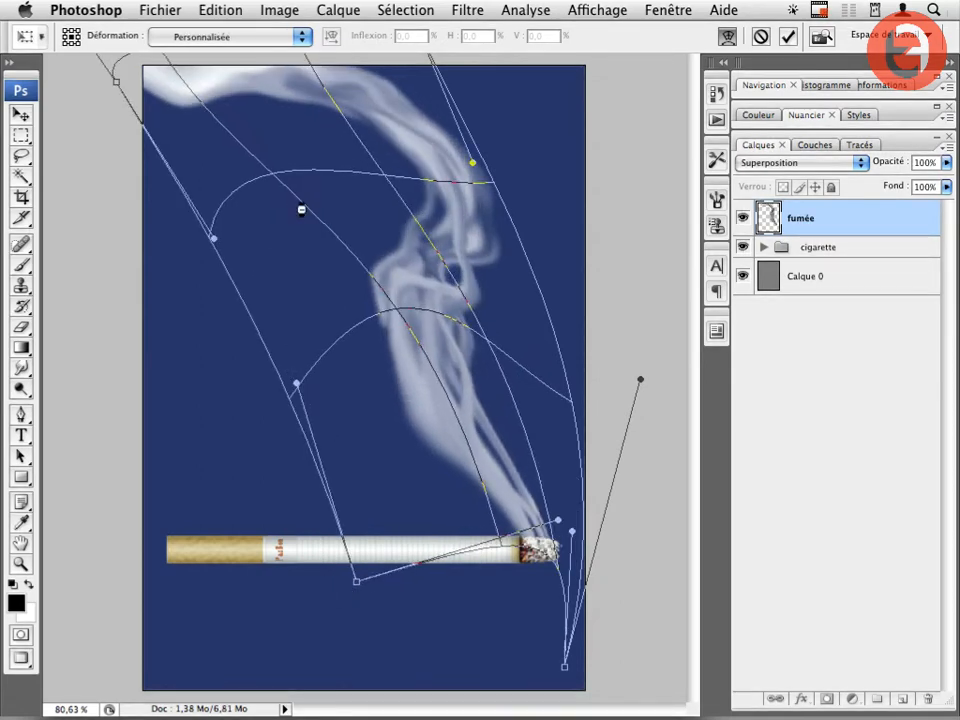
drag(508, 308, 487, 308)
drag(439, 172, 624, 106)
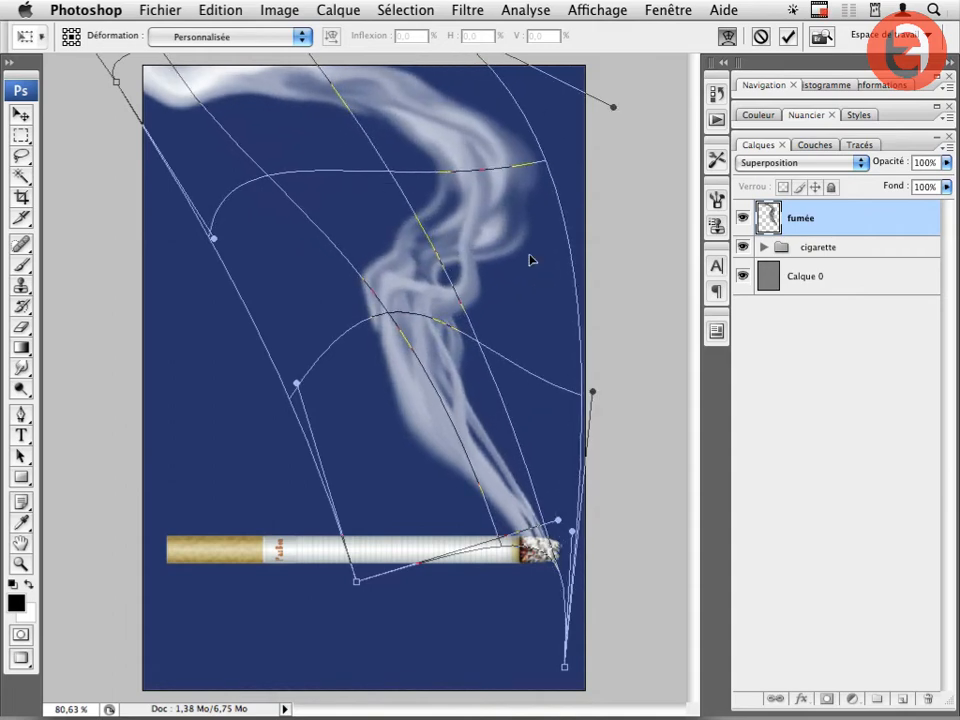
Refine the warp so the lower smoke tapers onto the cigarette's ember, and apply the transformation.
drag(461, 355, 448, 361)
drag(495, 492, 516, 491)
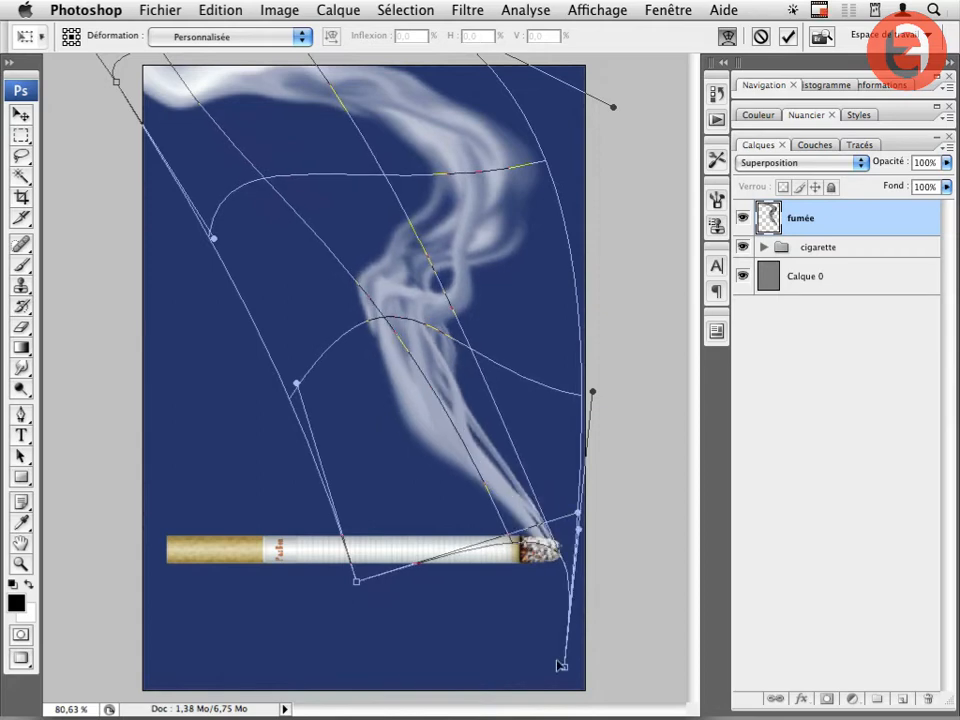
mouse_move(561, 665)
mouse_down()
mouse_move(553, 671)
mouse_move(560, 660)
mouse_up()
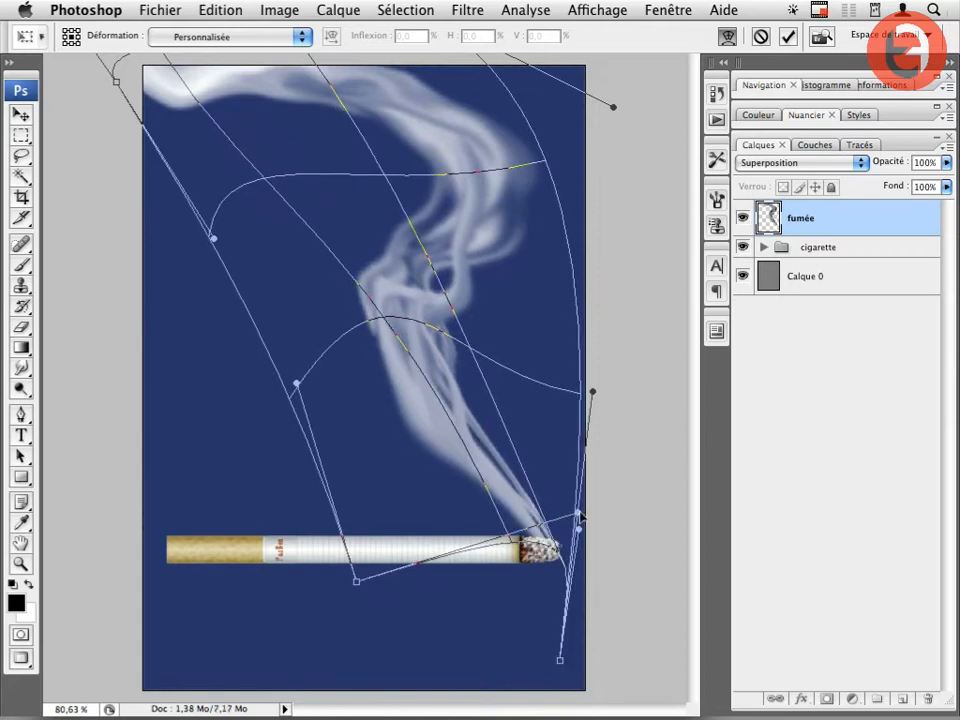
drag(581, 515, 566, 533)
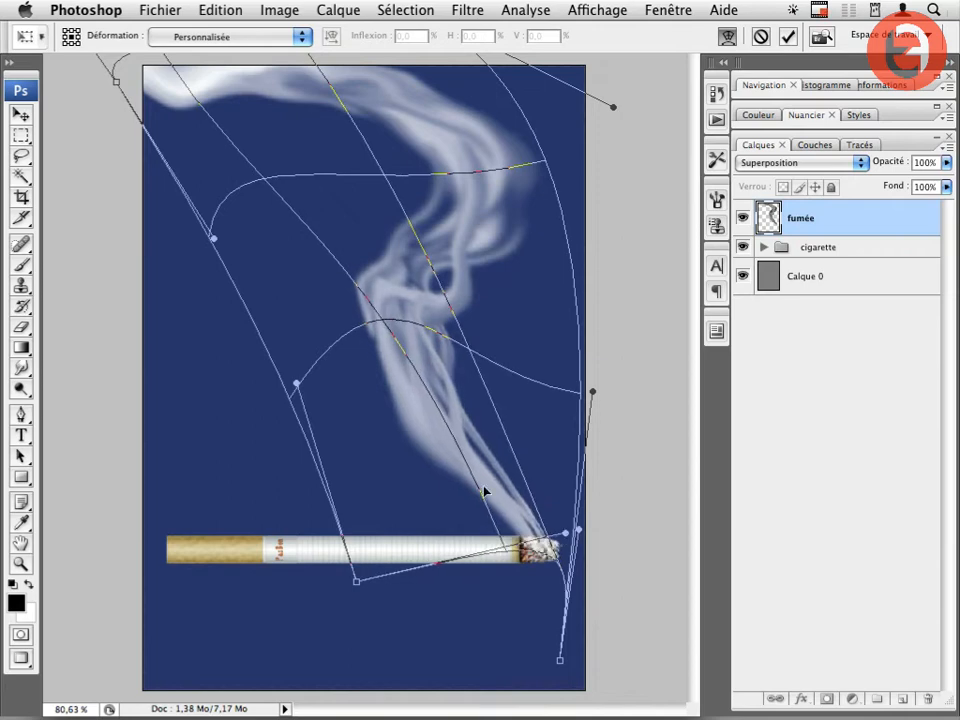
key(Return)
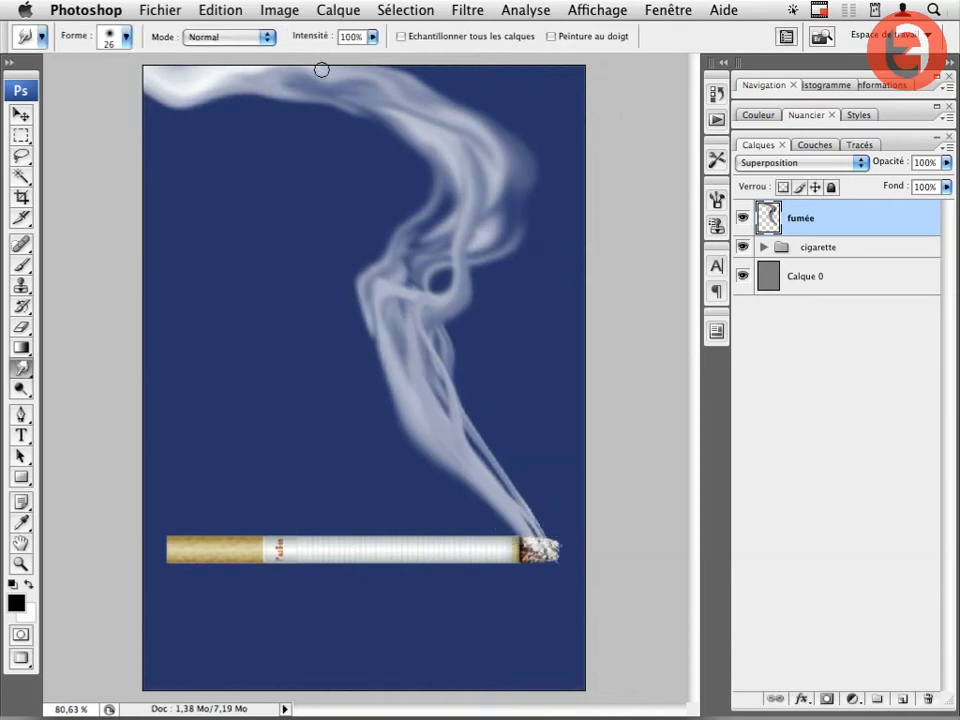
Adjust the fumée layer's Niveaux with input levels 0, 0,56 and 228.
click(272, 10)
mouse_move(279, 68)
click(560, 61)
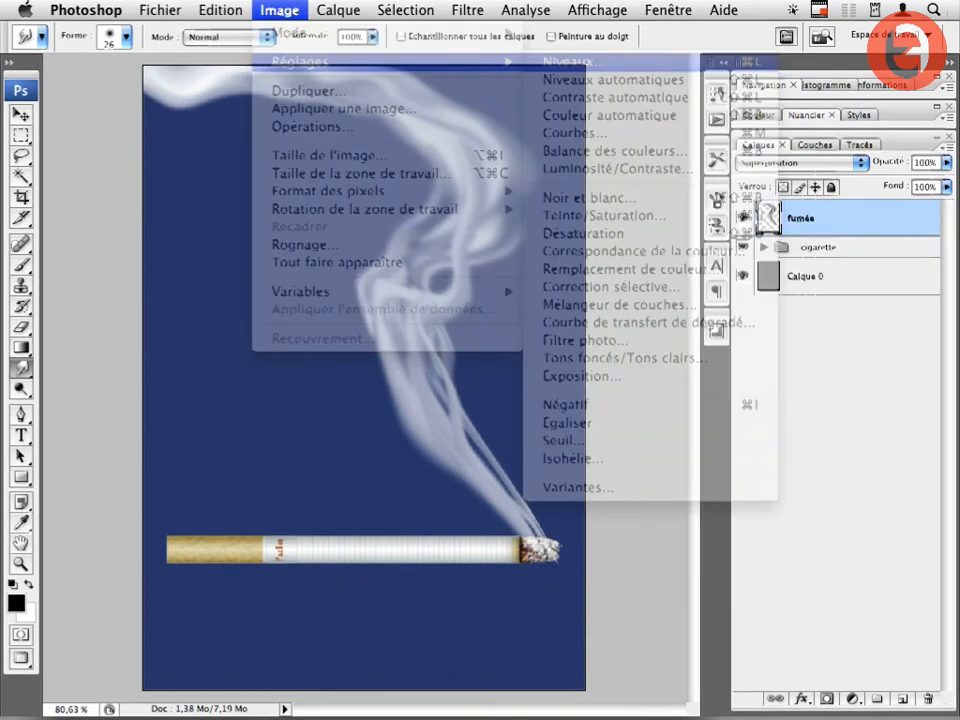
drag(564, 291, 607, 293)
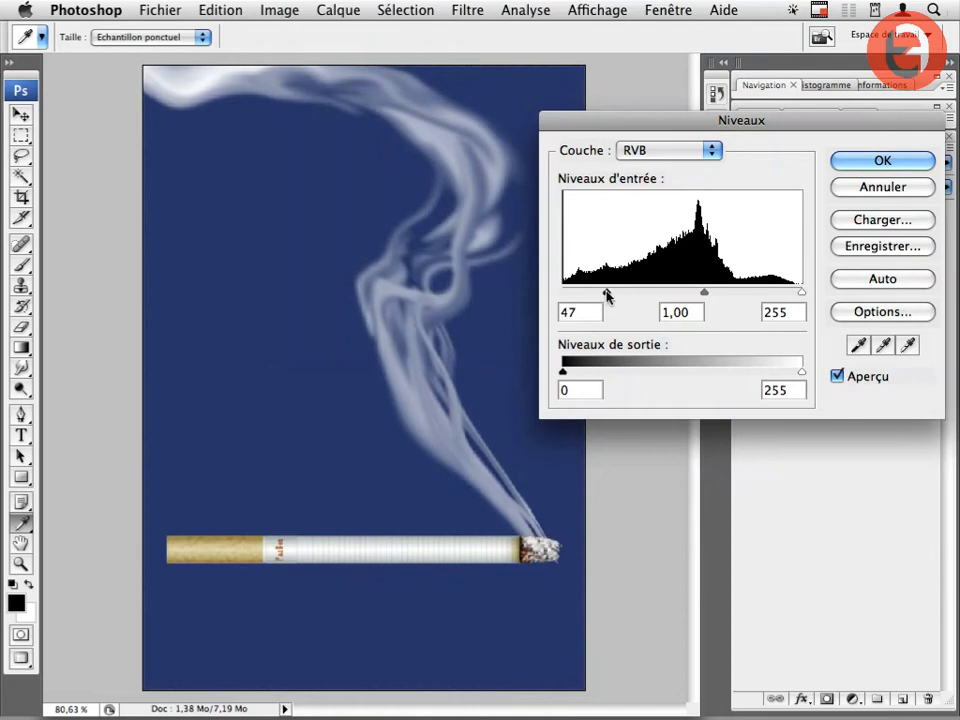
drag(579, 125, 606, 88)
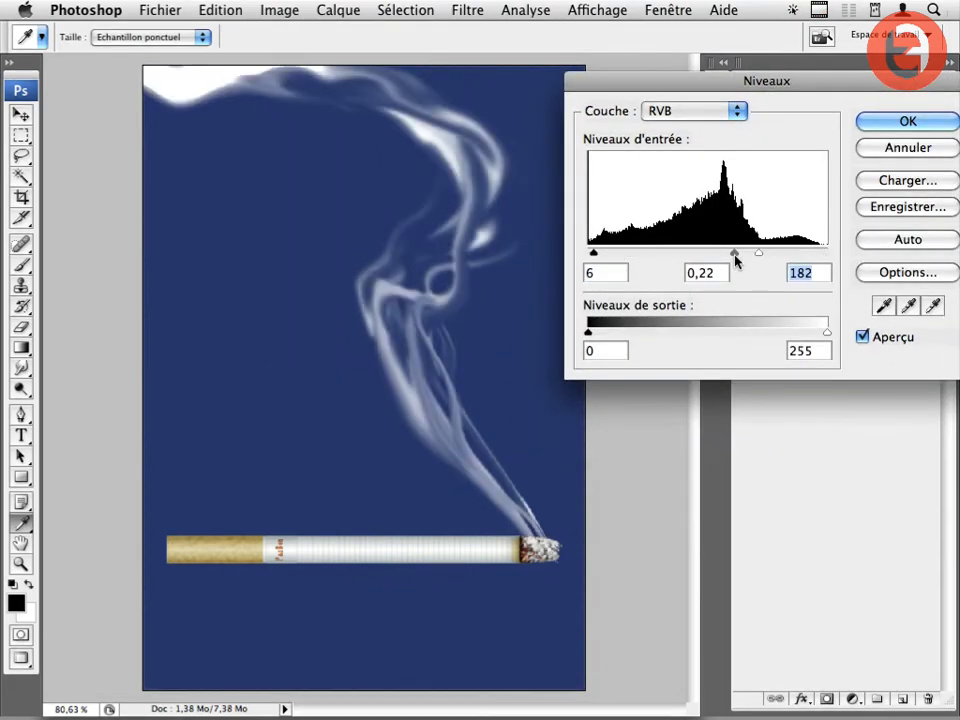
drag(736, 259, 722, 257)
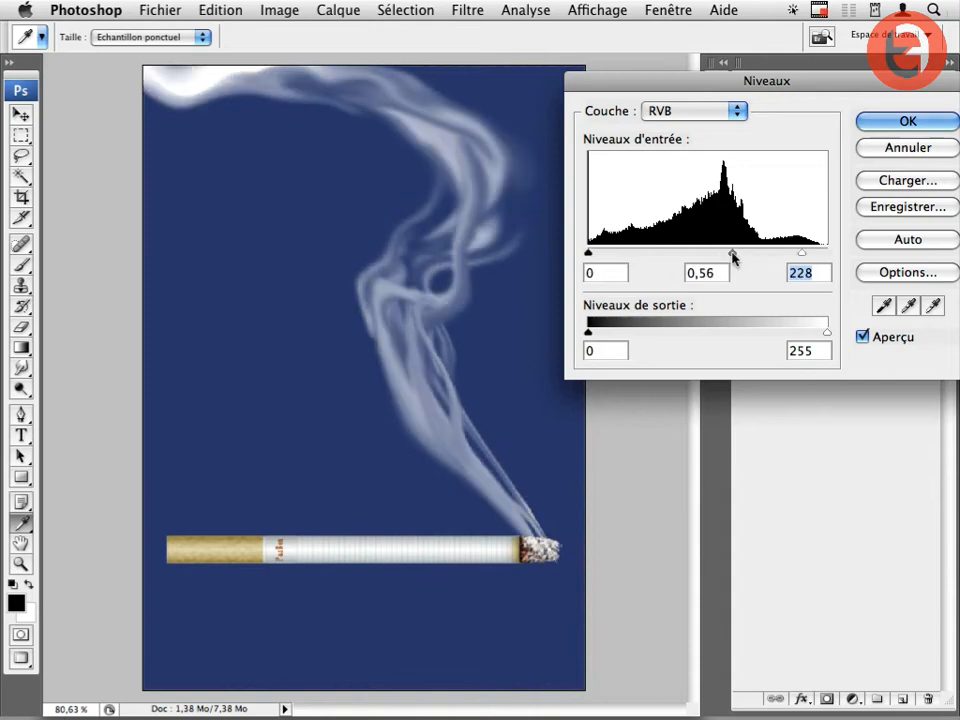
click(887, 123)
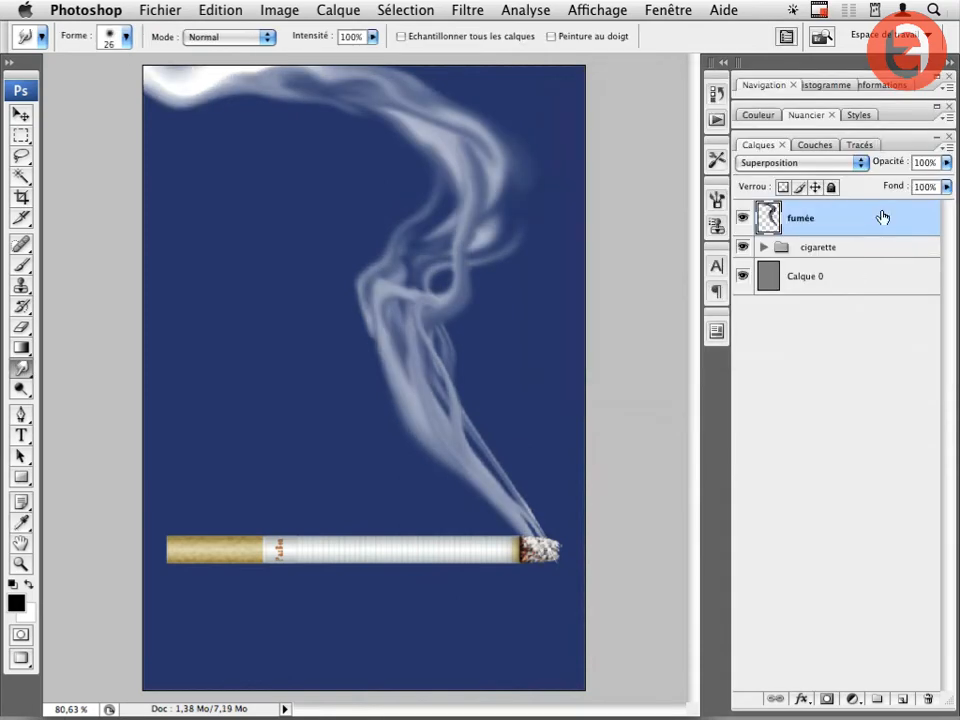
Duplicate the fumée layer and start a Déformation on the copy, shifting its middle wisps away from the original smoke.
drag(881, 216, 903, 699)
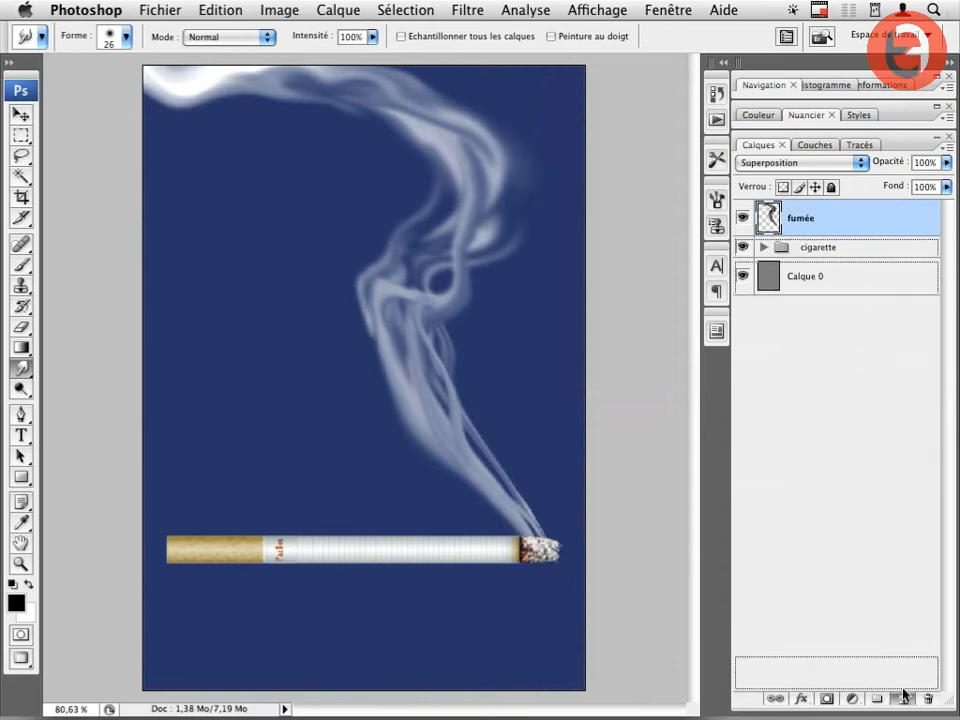
key(ctrl+t)
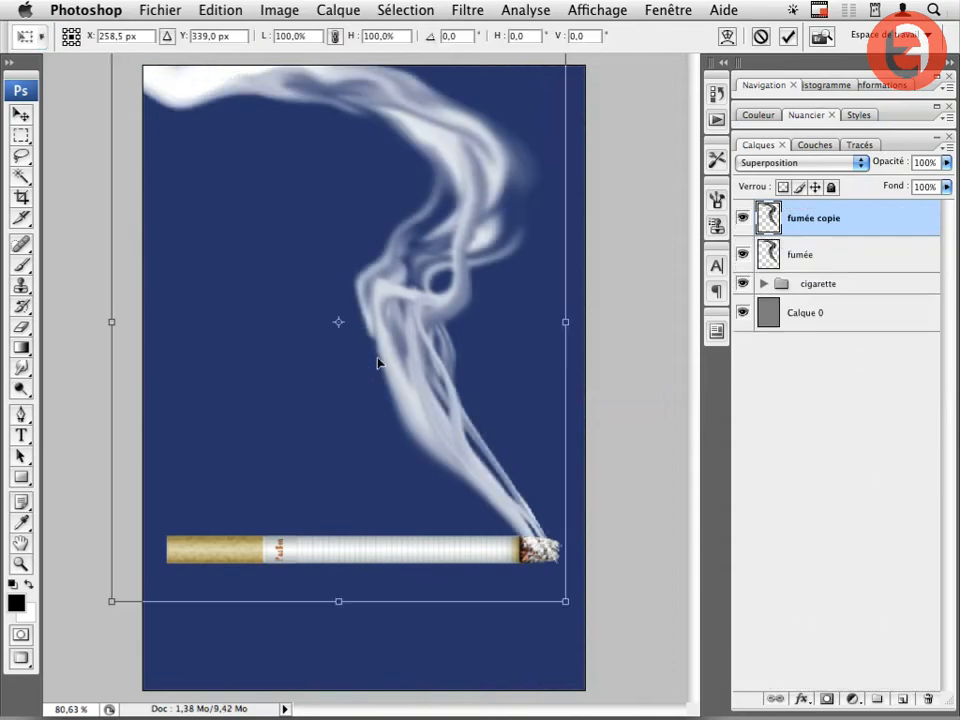
right_click(390, 286)
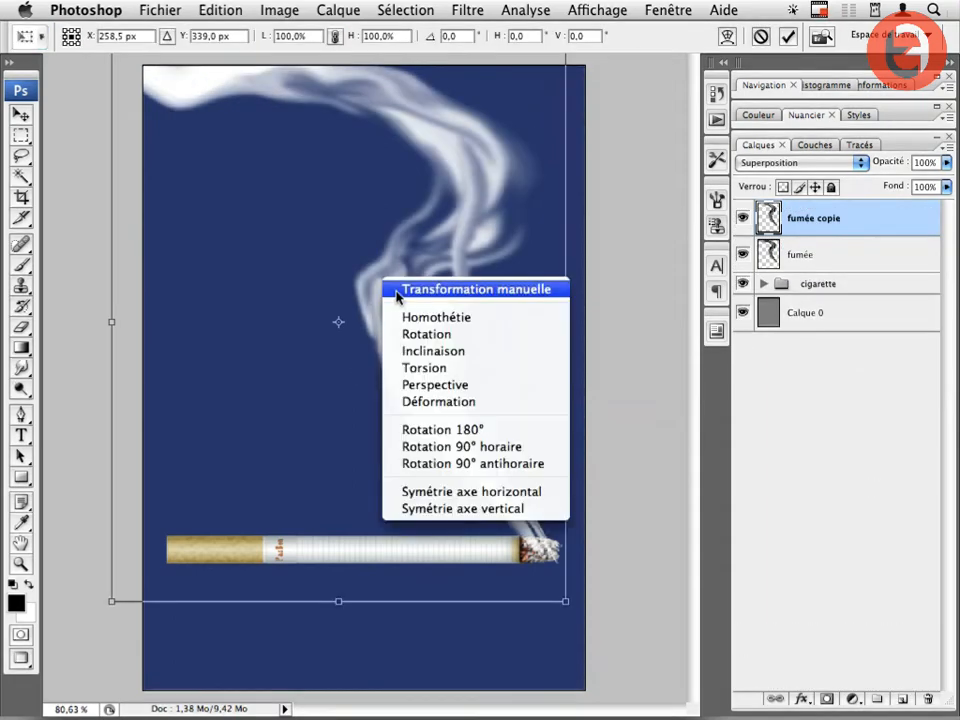
click(438, 401)
drag(432, 390, 429, 336)
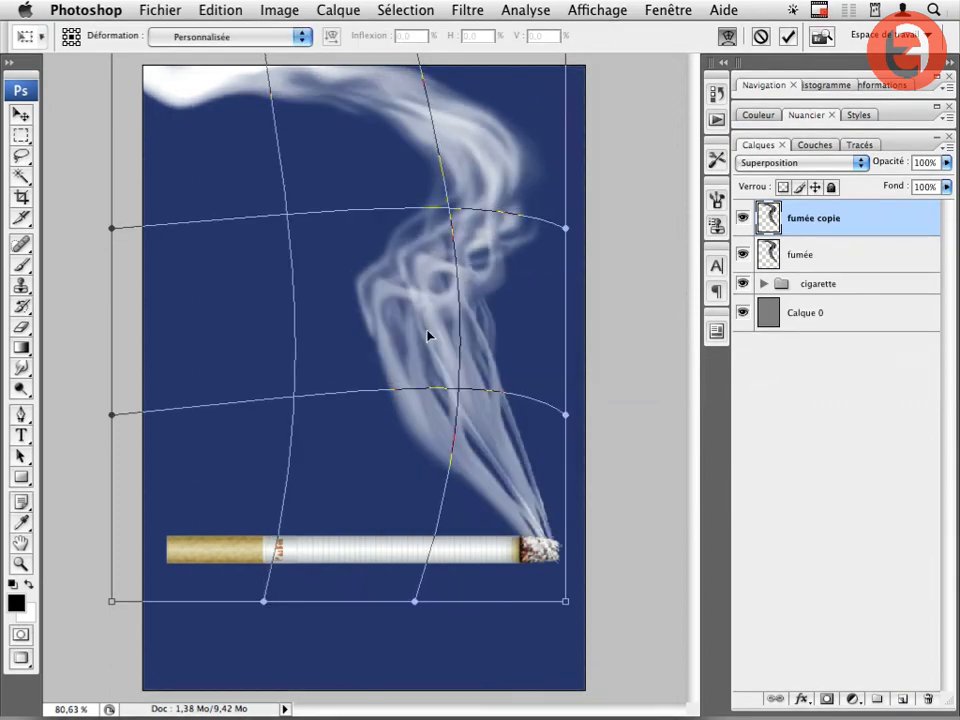
Warp the smoke copy into a narrower, crossing column whose base meets the ember, and apply the transformation.
drag(560, 547, 540, 552)
drag(111, 601, 472, 518)
drag(111, 228, 475, 183)
drag(508, 247, 465, 272)
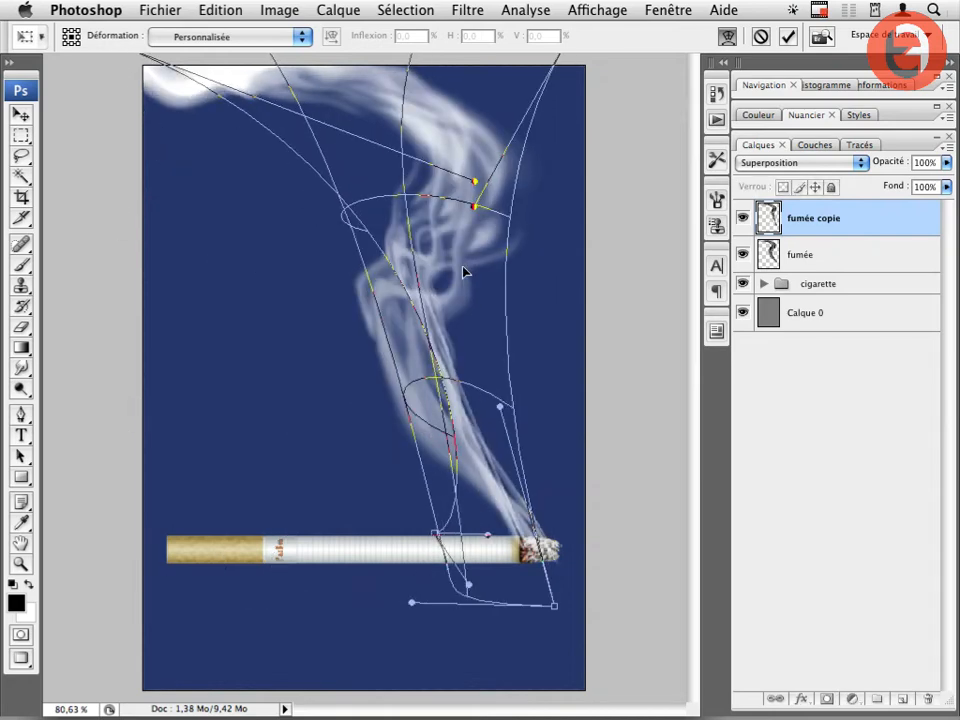
drag(556, 606, 521, 627)
drag(504, 394, 478, 390)
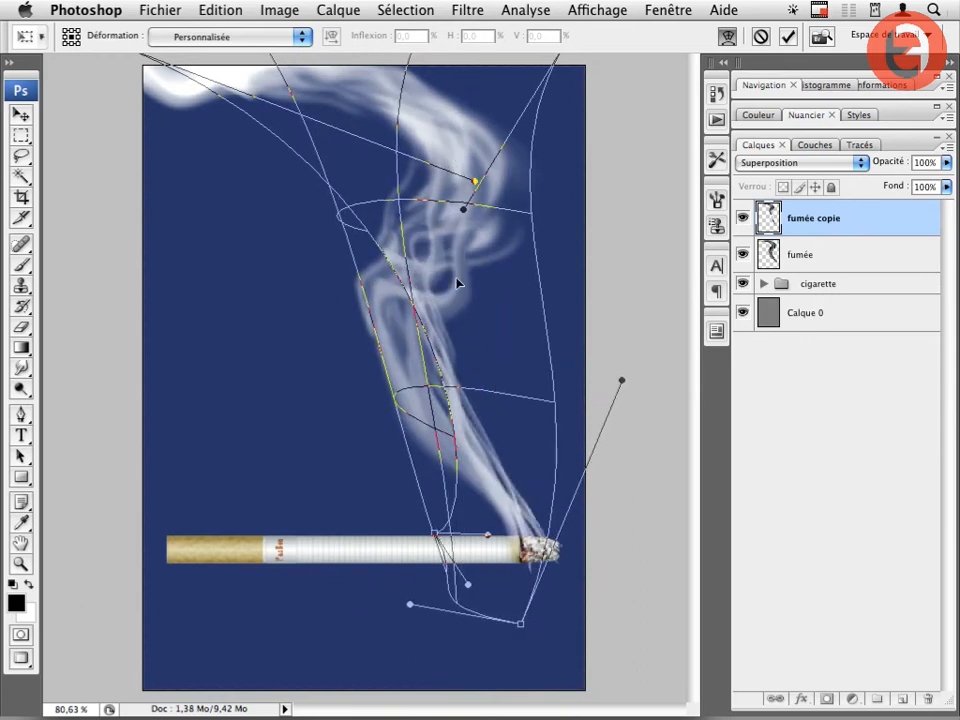
key(Return)
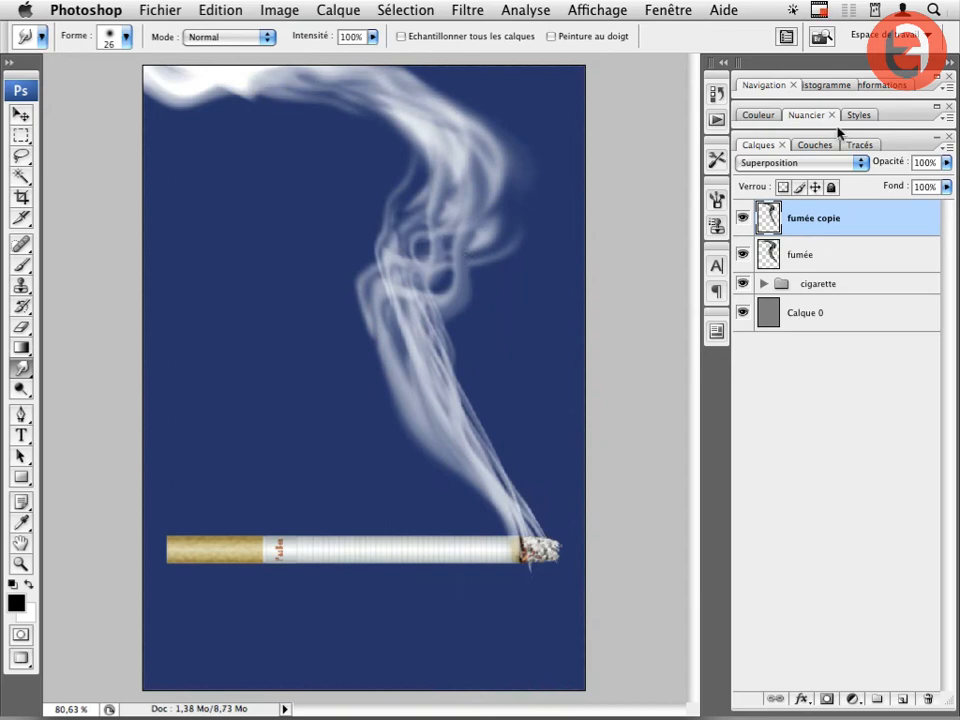
Add a layer mask to fumée copie, paint out the smoke spilling around the ember with a 13 px black brush, and select the fumée layer.
key(b)
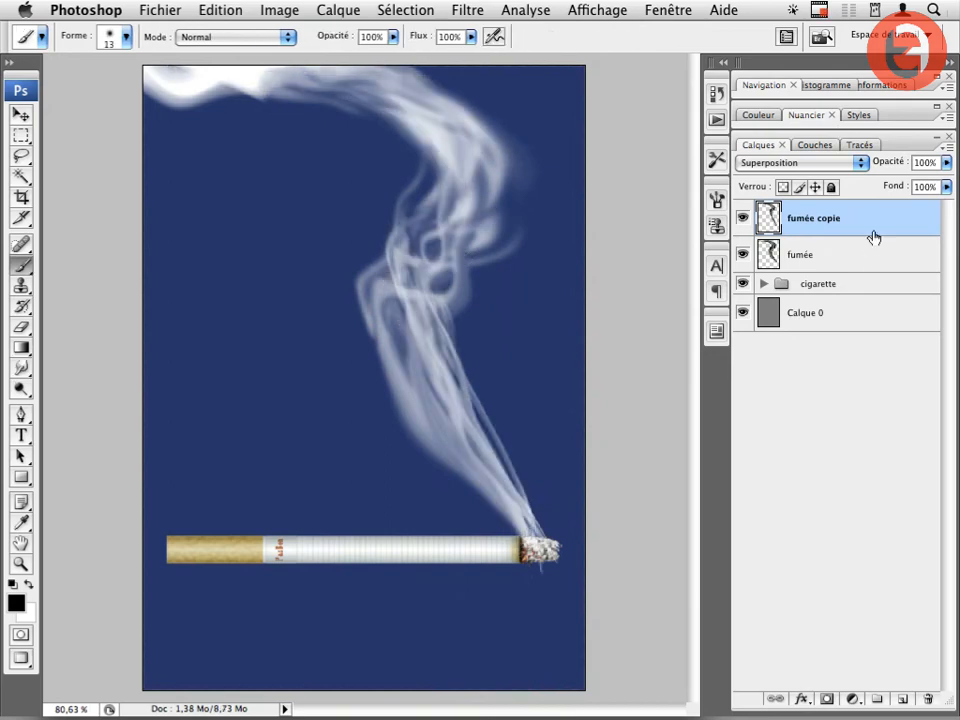
click(866, 258)
click(814, 222)
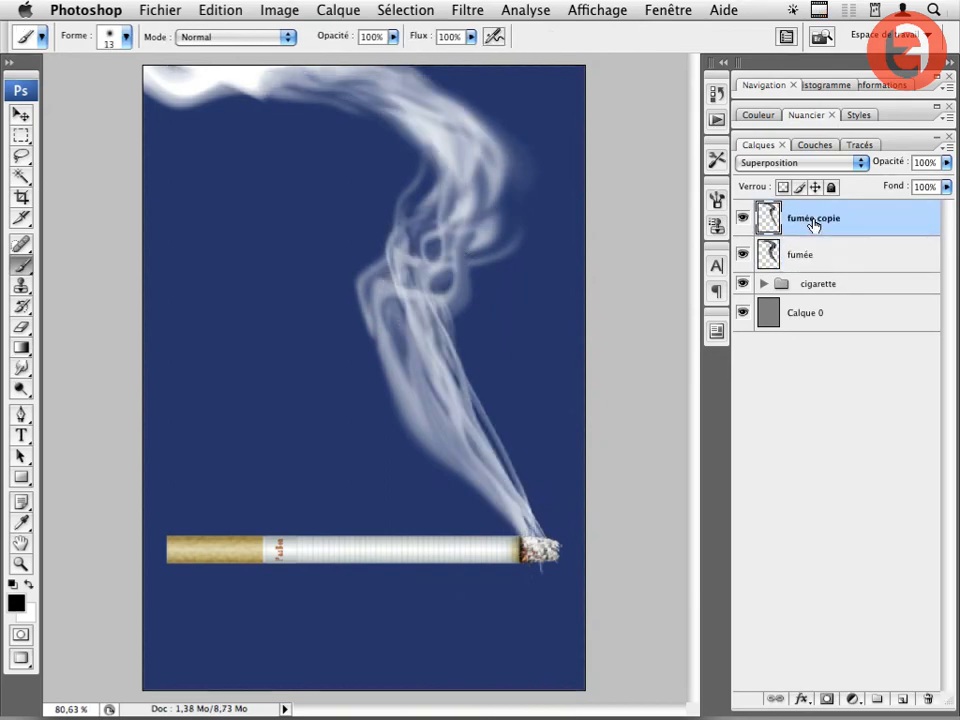
click(827, 699)
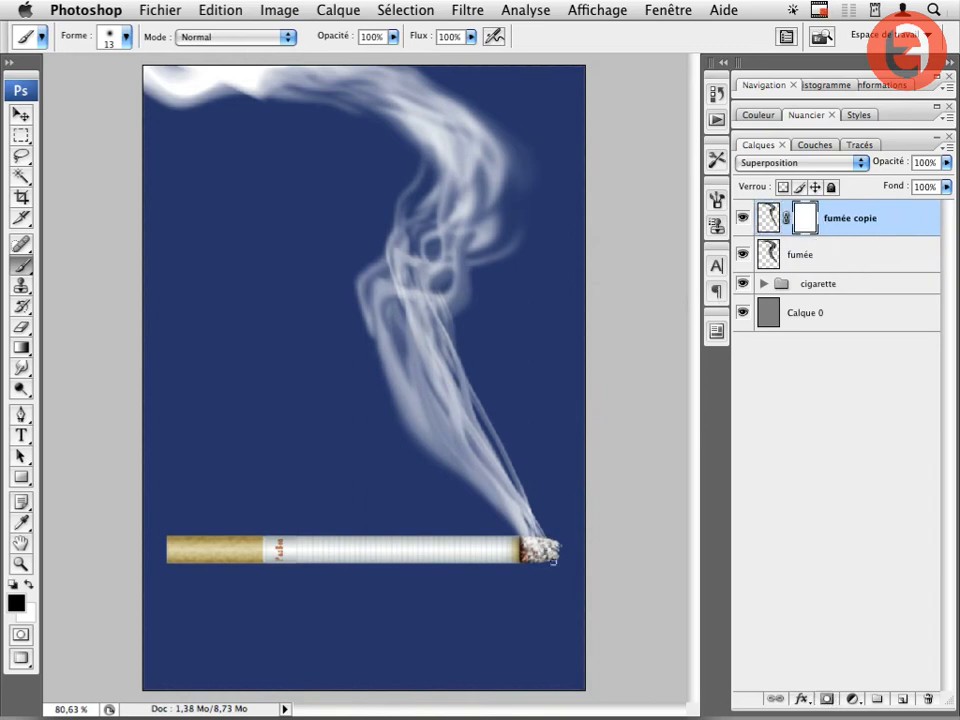
click(825, 260)
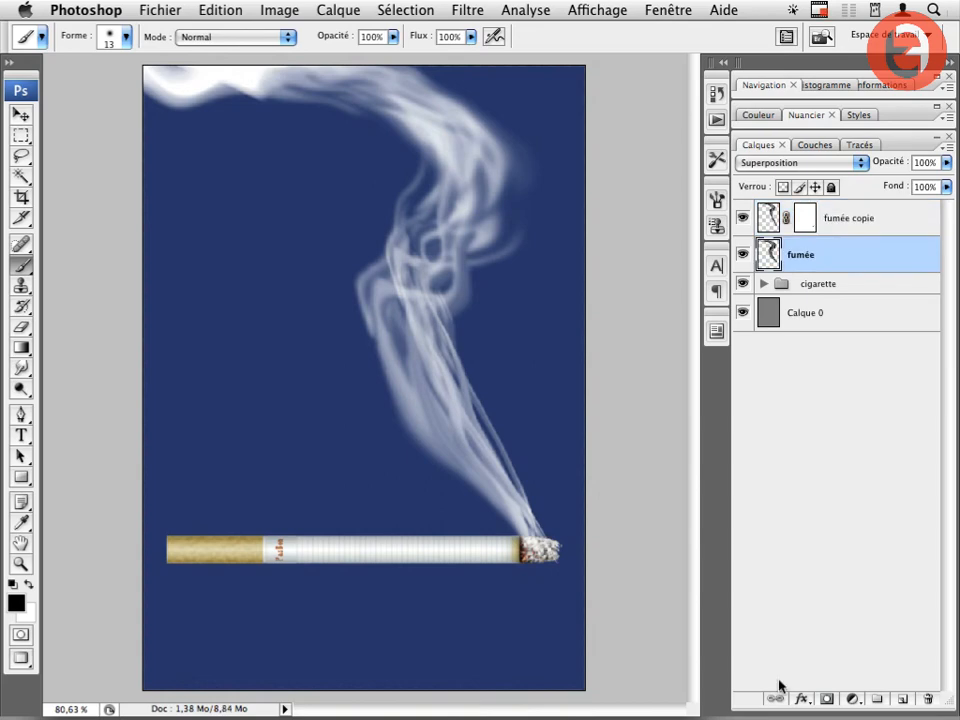
Add a layer mask to the fumée layer and reduce the fumée copie layer's opacity to 82%.
click(827, 699)
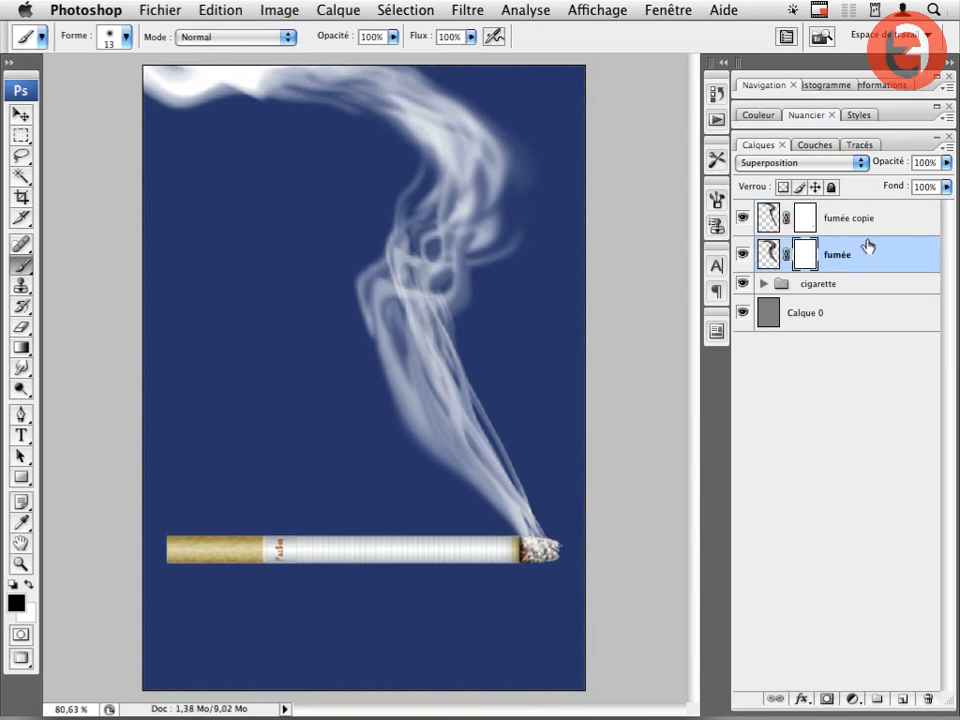
click(867, 218)
drag(887, 167, 893, 166)
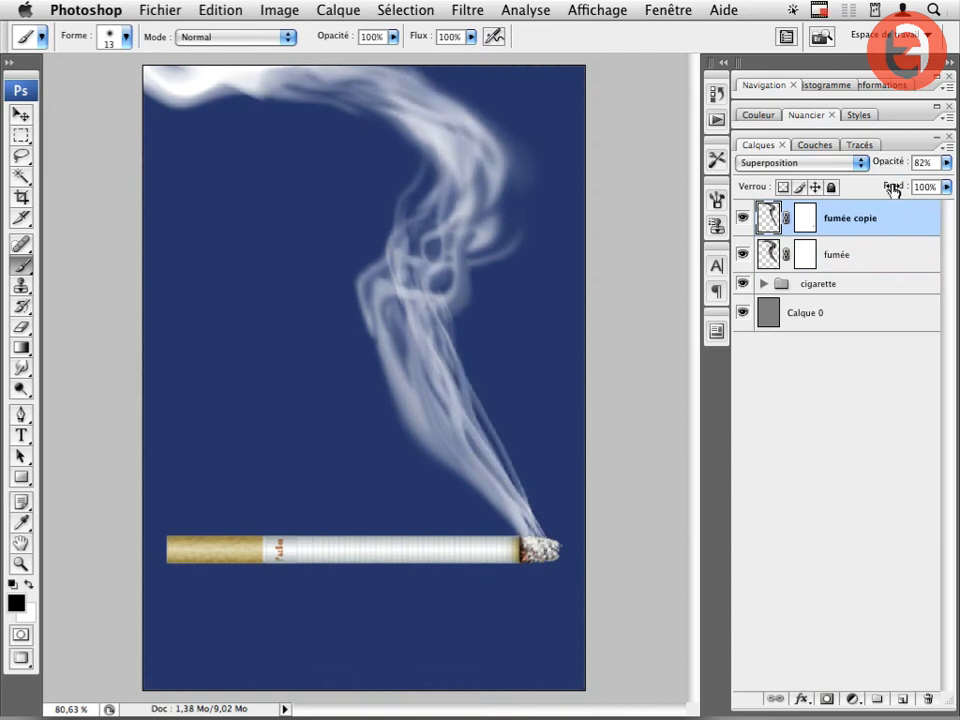
Lower the fumée layer's opacity so the original smoke fades, and set fumée copie's opacity to 100%.
click(889, 253)
click(895, 188)
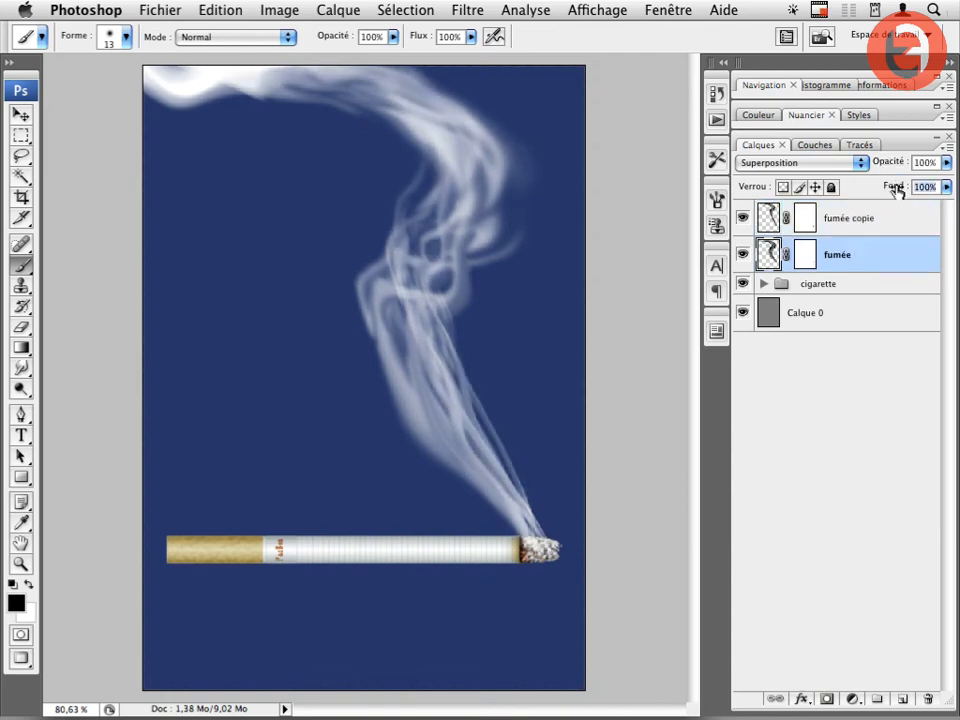
mouse_move(902, 165)
mouse_down()
mouse_move(874, 165)
mouse_move(902, 165)
mouse_move(878, 165)
mouse_move(893, 166)
mouse_up()
click(880, 218)
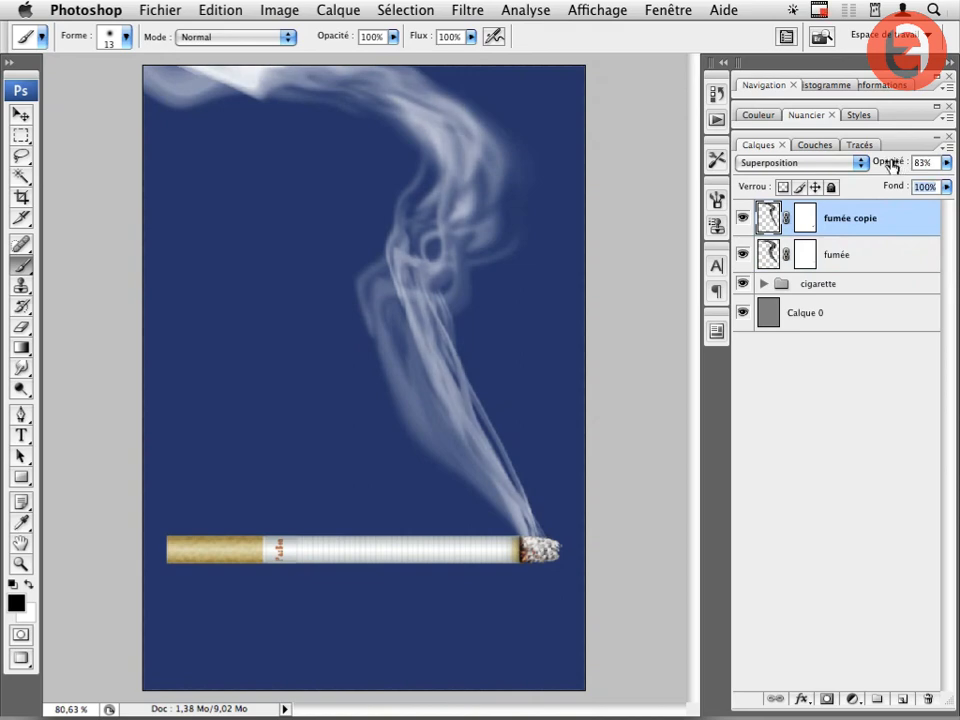
click(795, 251)
Apply a Flou gaussien with a radius of 1,6 pixels to the fumée copie layer.
click(848, 220)
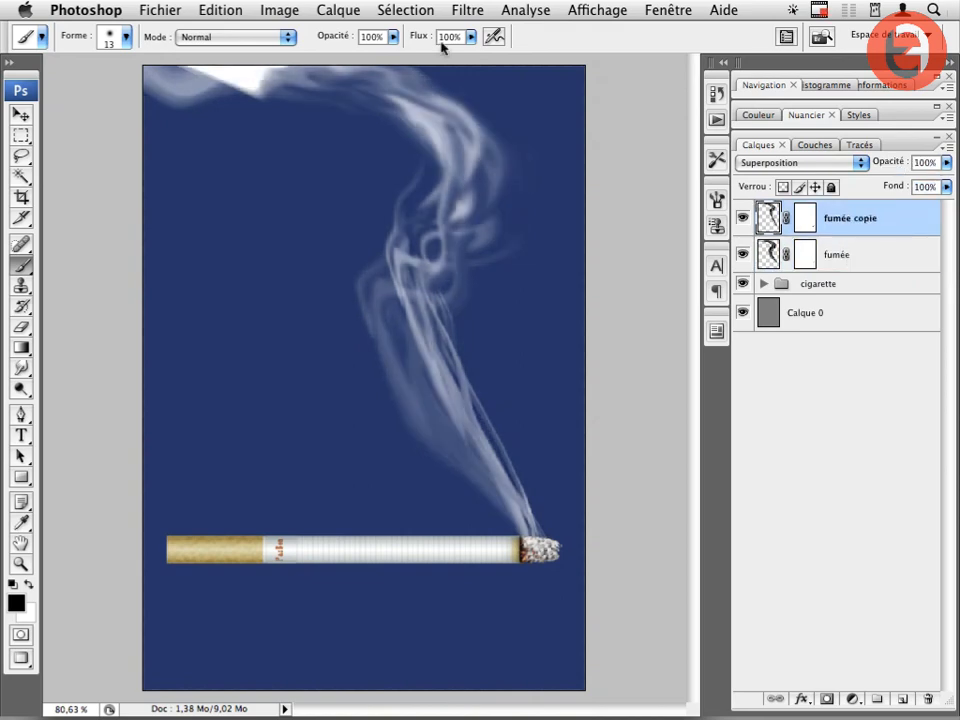
click(467, 10)
mouse_move(641, 212)
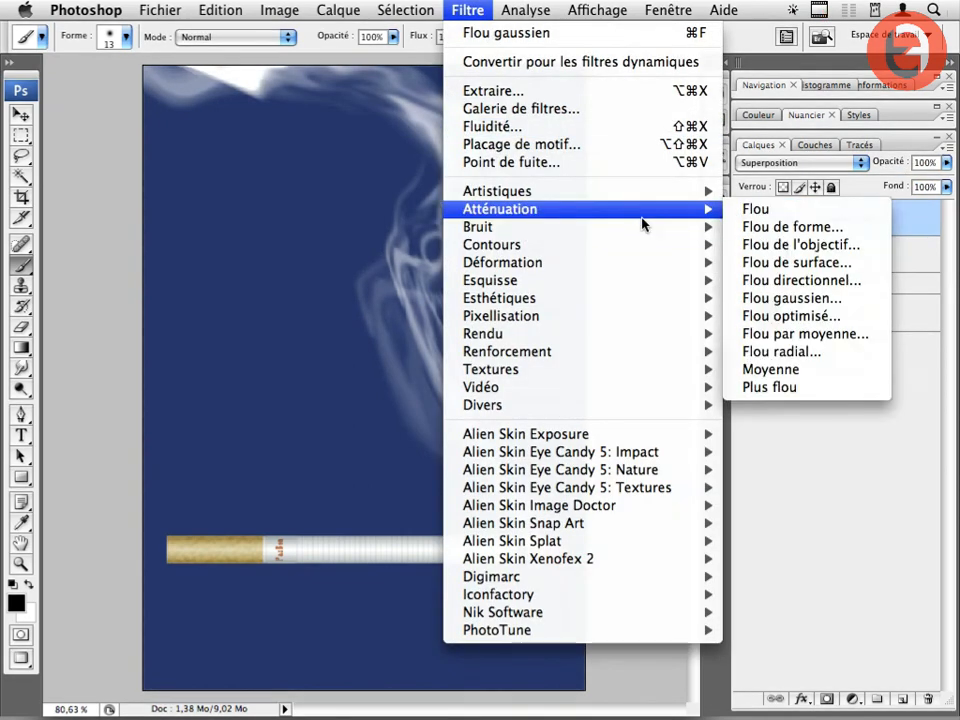
click(780, 299)
drag(675, 338, 645, 342)
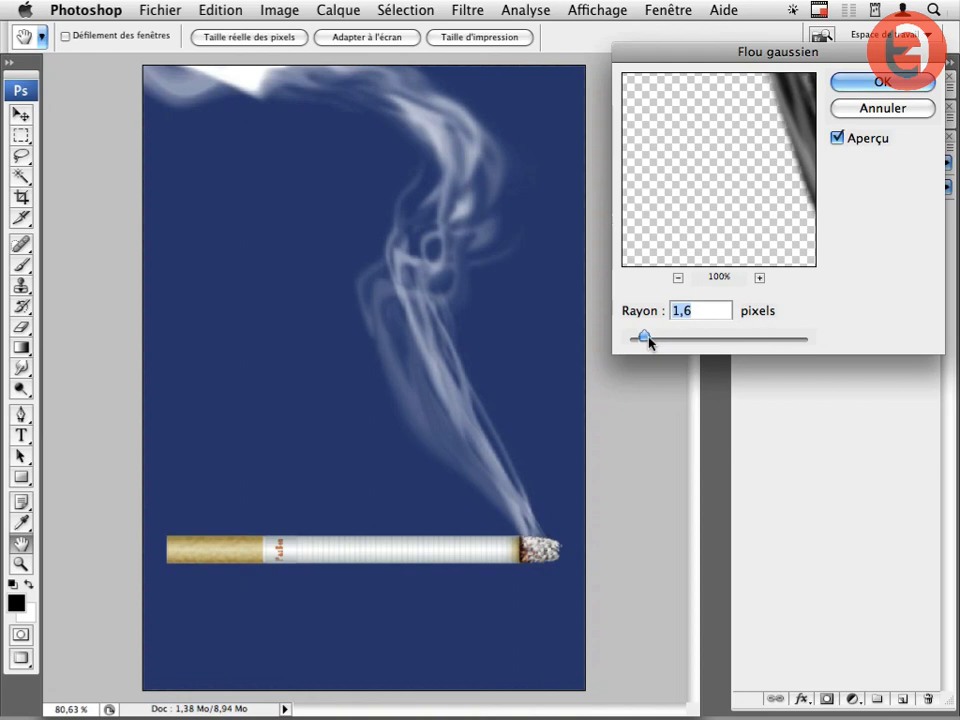
click(882, 81)
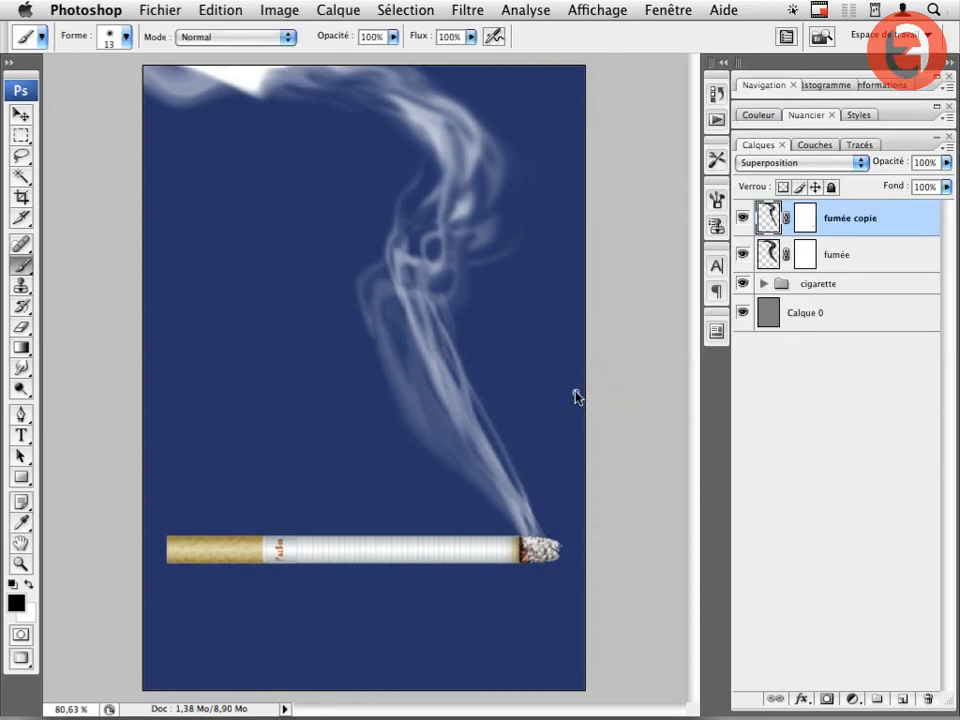